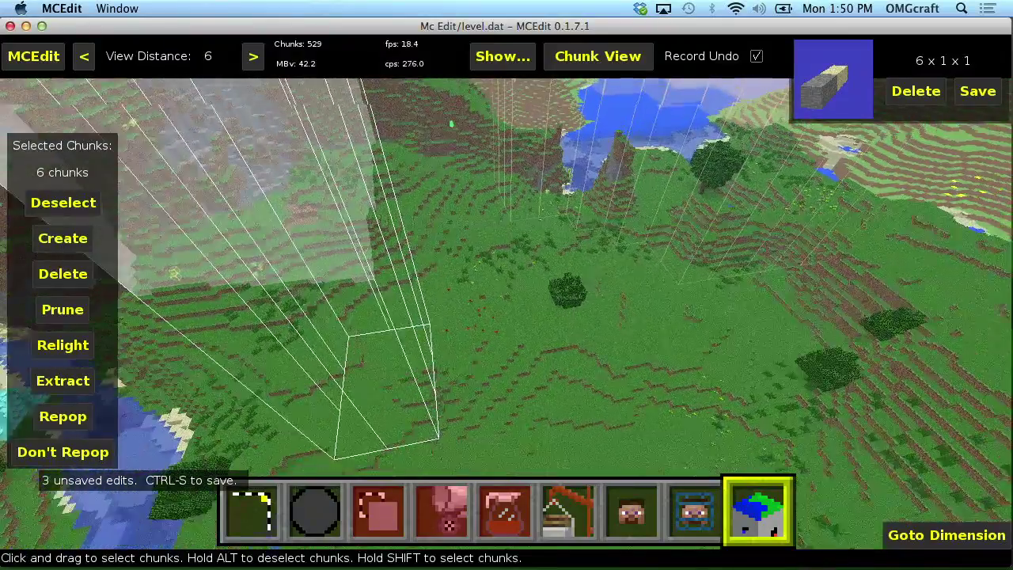
Deselect the six selected chunks and switch to the block Select tool
right_click(662, 420)
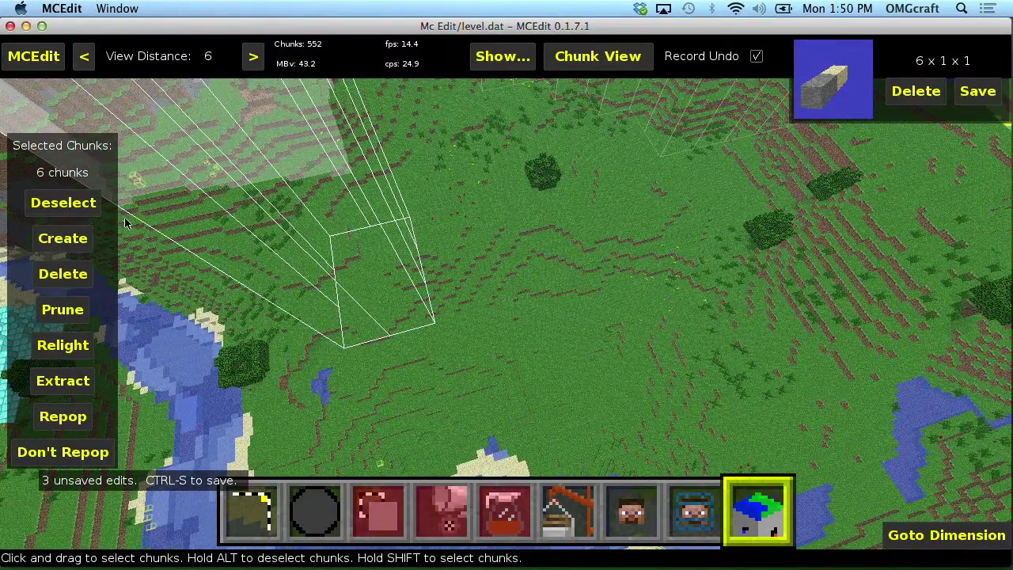
click(85, 207)
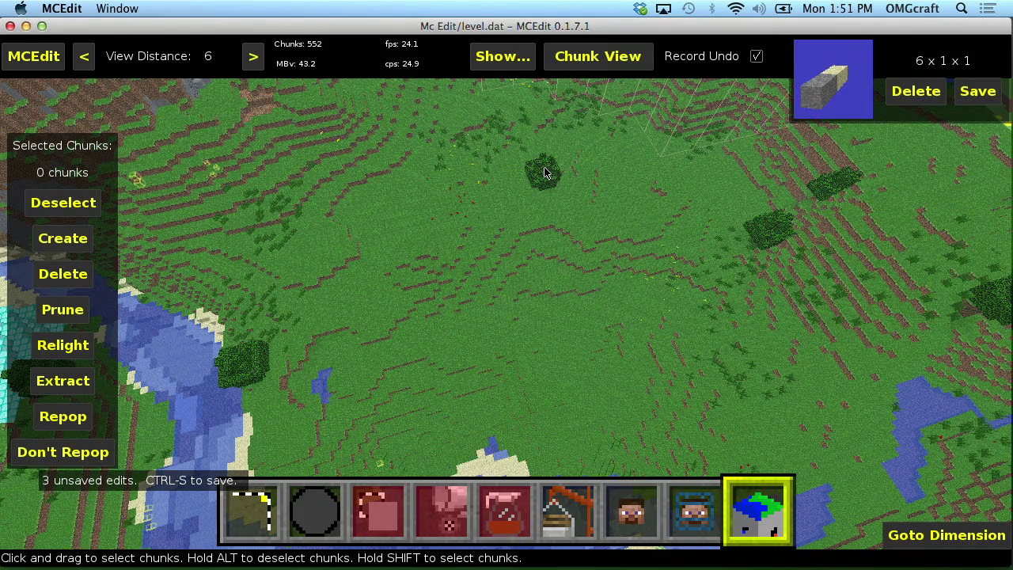
click(251, 507)
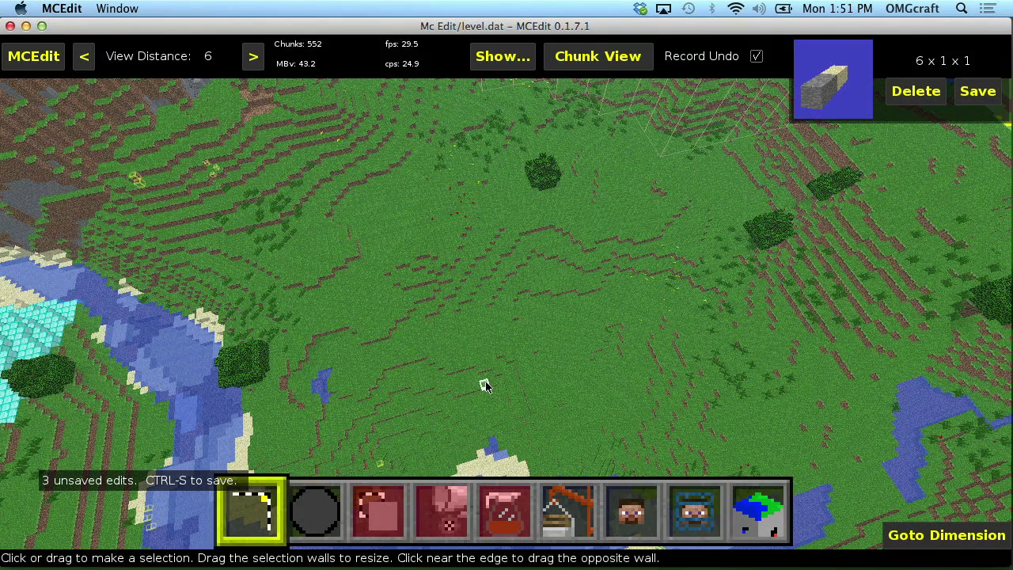
Select a 57 × 58 block region of grassland by the river and adjust its height to 20
drag(581, 330, 642, 389)
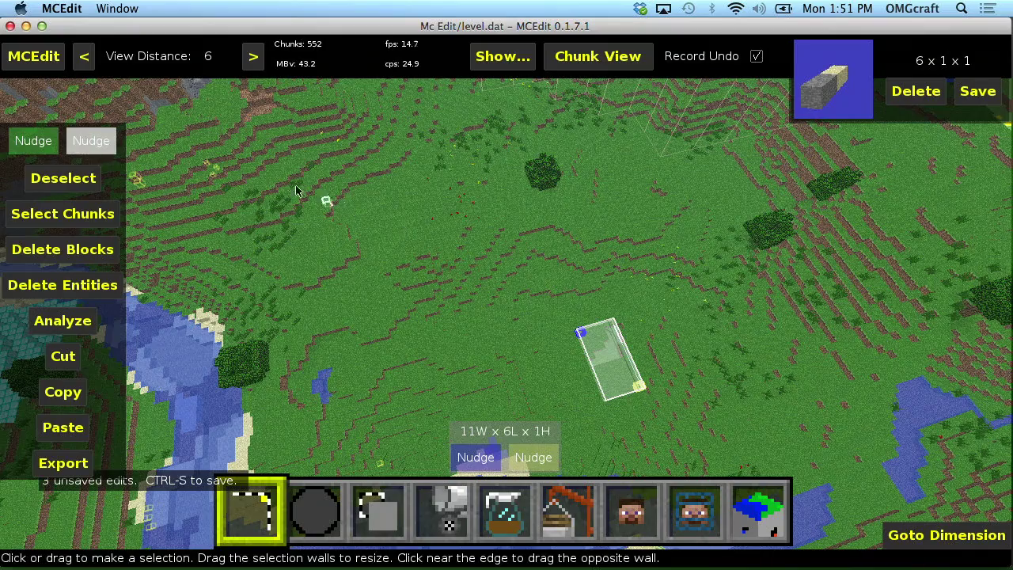
drag(296, 191, 780, 425)
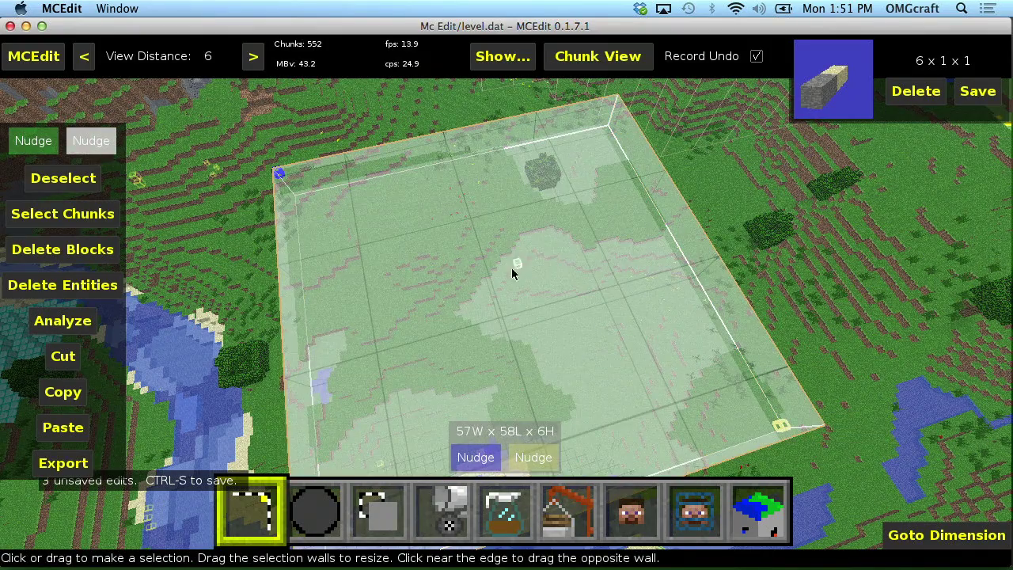
drag(511, 267, 502, 235)
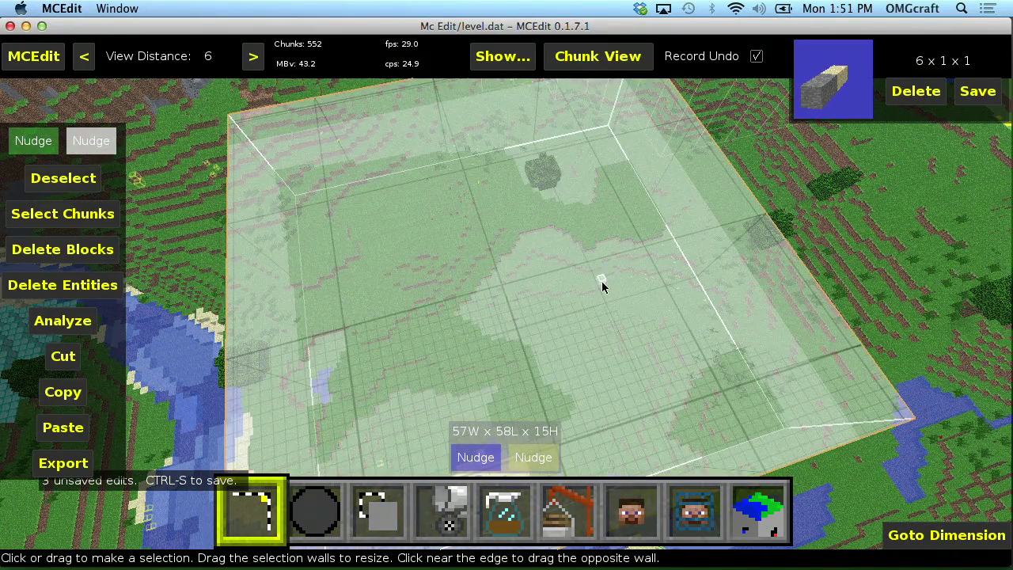
key(s)
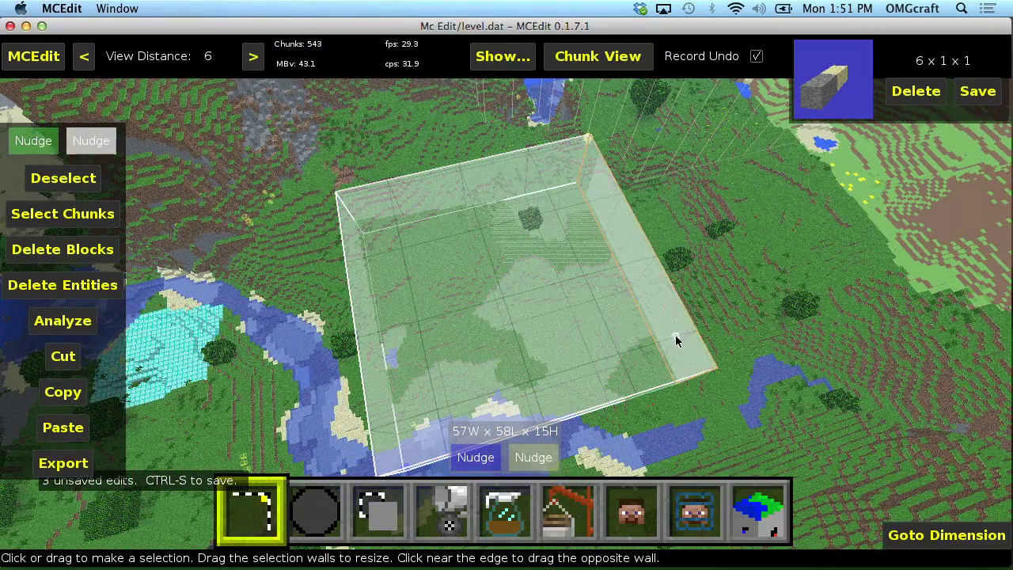
right_click(724, 367)
key(s)
key(shift)
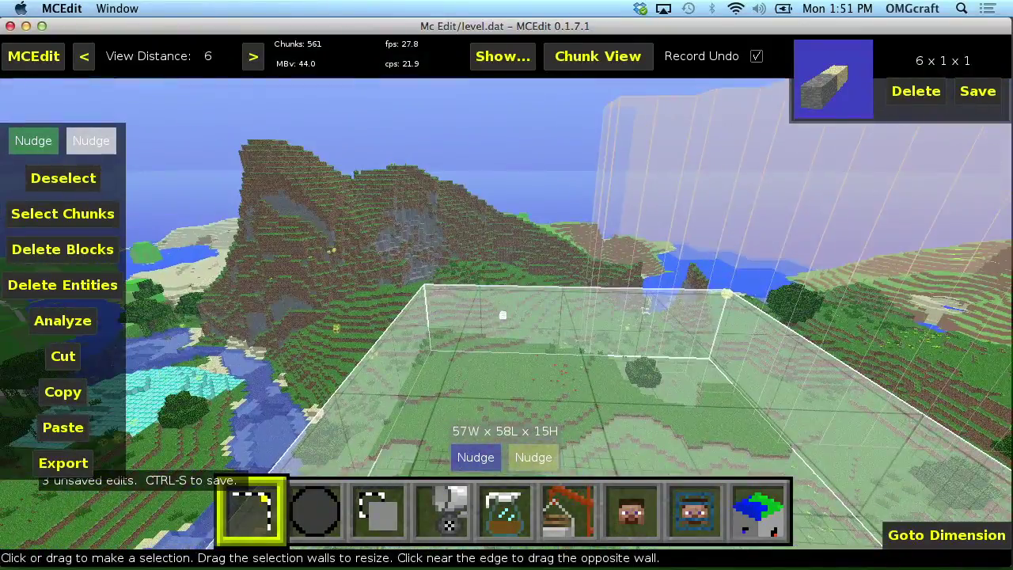
key(s)
right_click(724, 367)
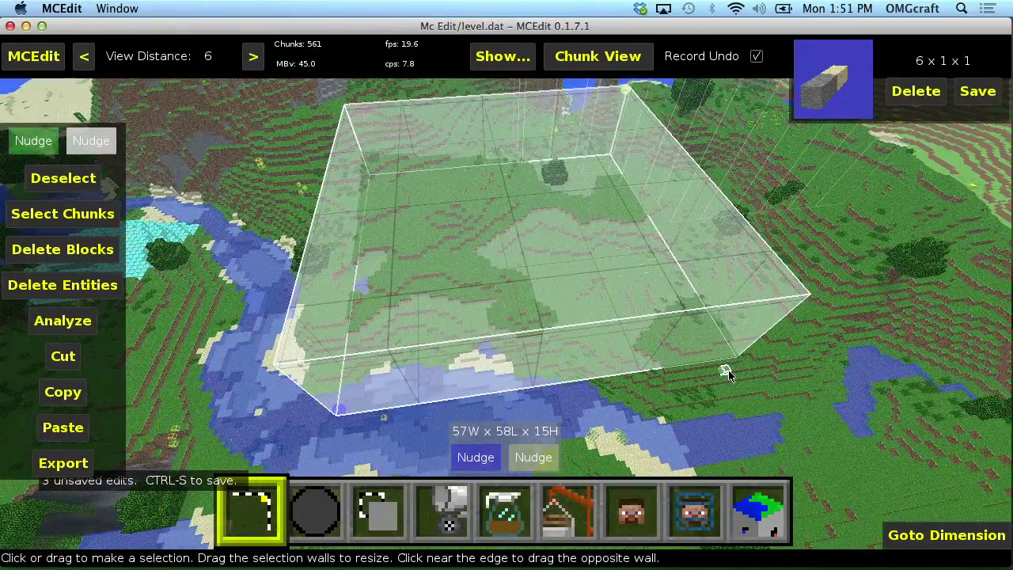
click(476, 464)
key(z)
key(z)
key(z)
key(z)
key(z)
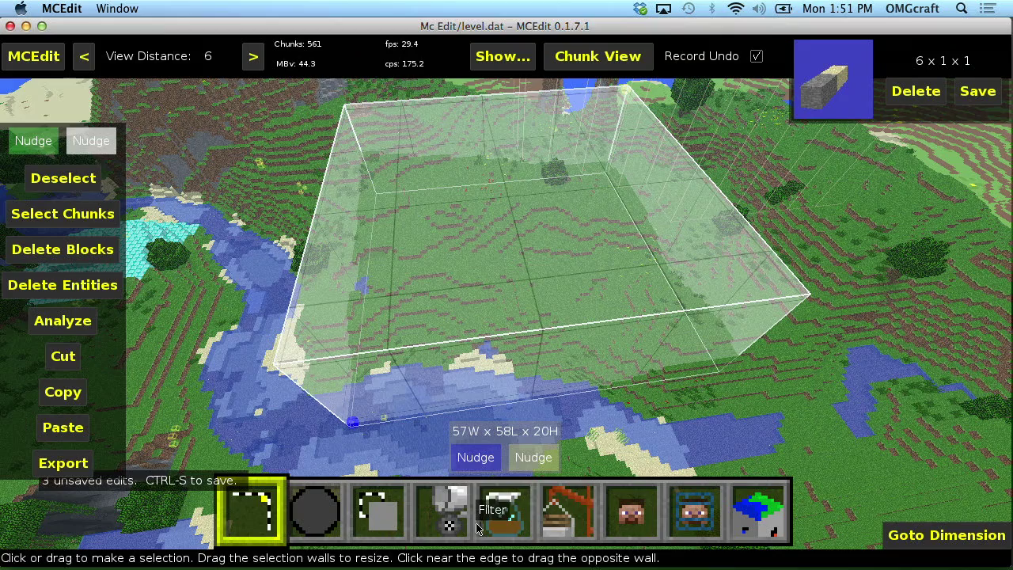
click(511, 499)
Choose the Forester filter with Tree Count 10, Tree Height 7 and Height Variation 3
click(180, 215)
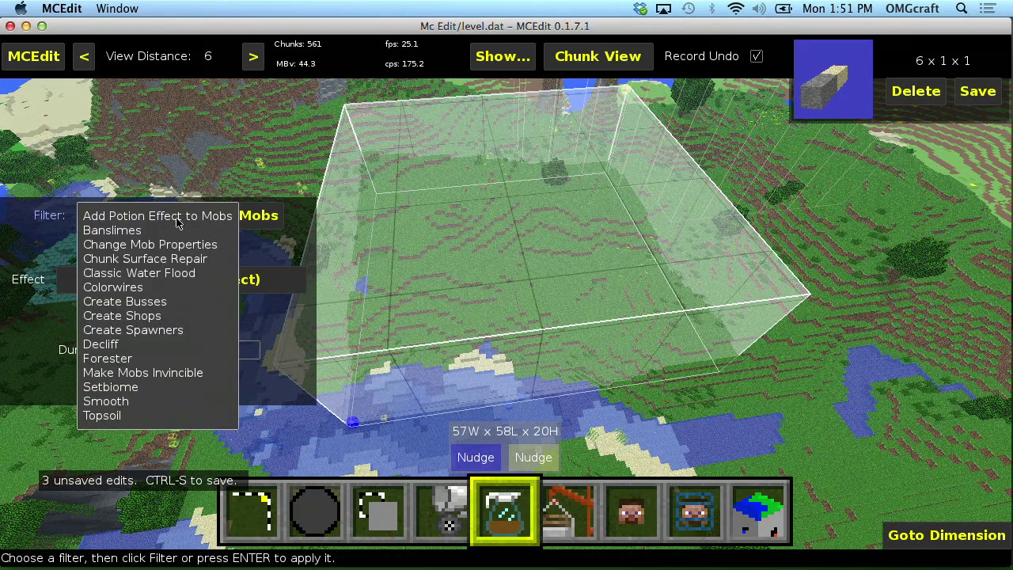
click(177, 355)
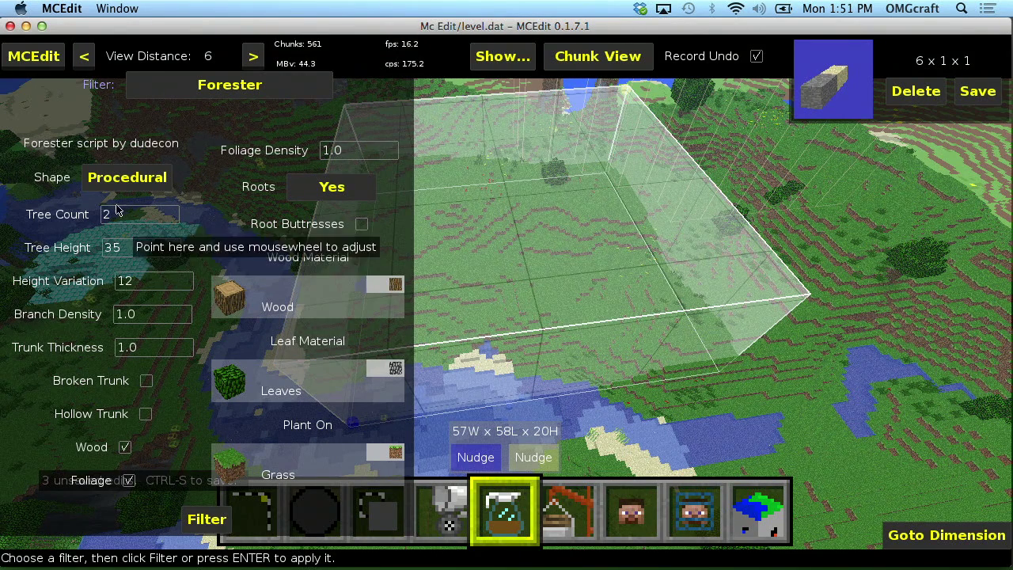
click(147, 215)
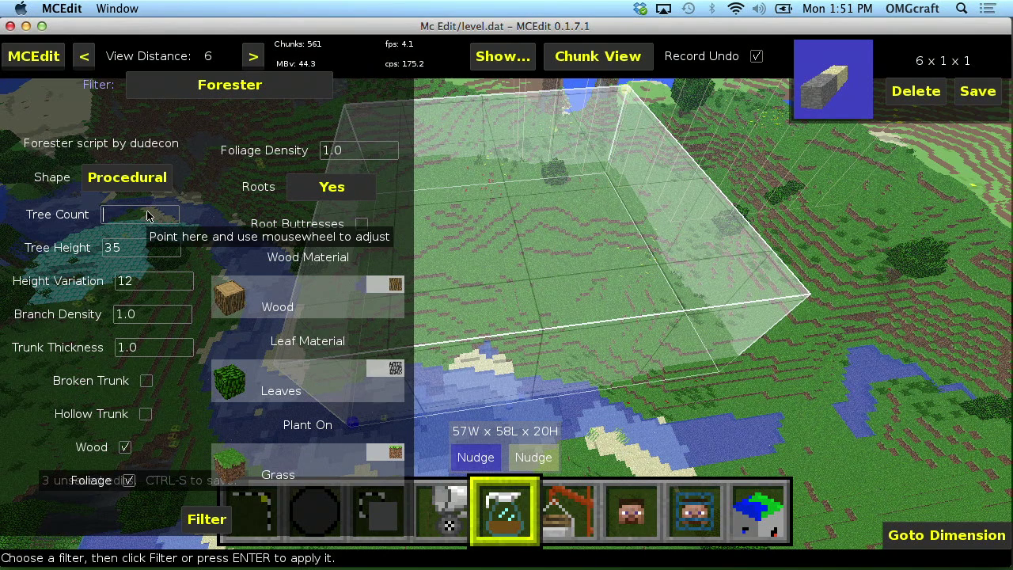
click(144, 244)
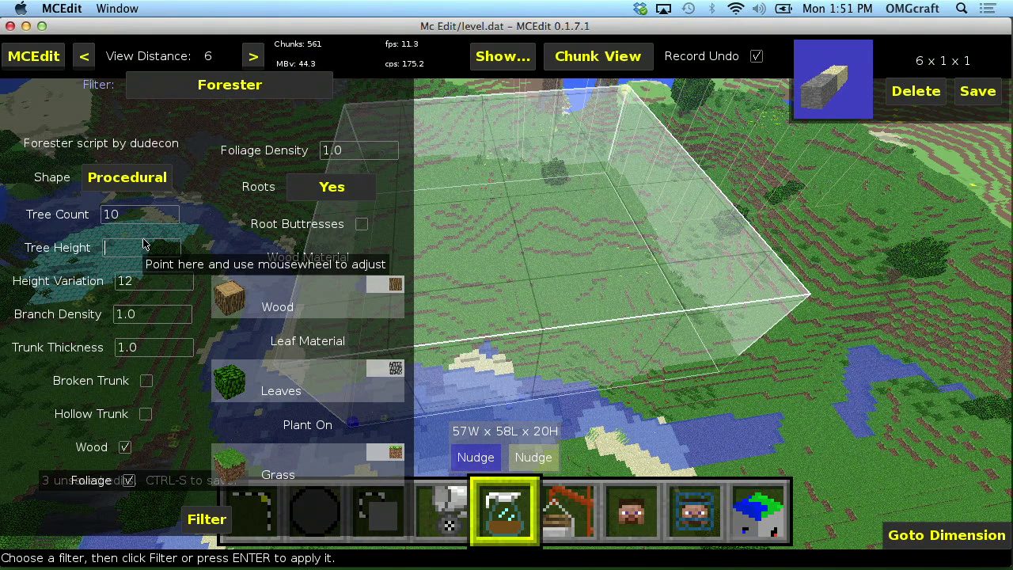
click(158, 281)
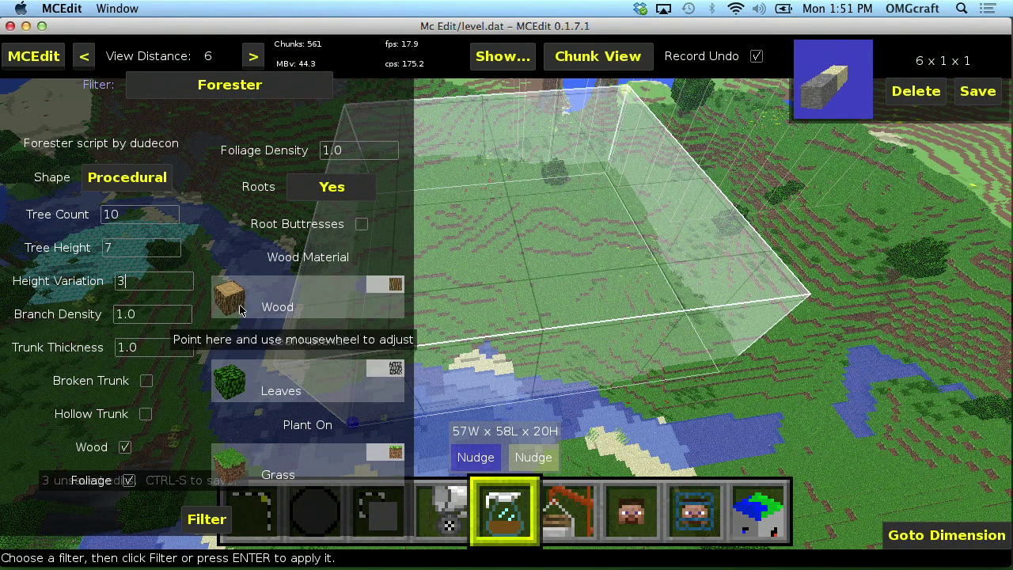
click(350, 295)
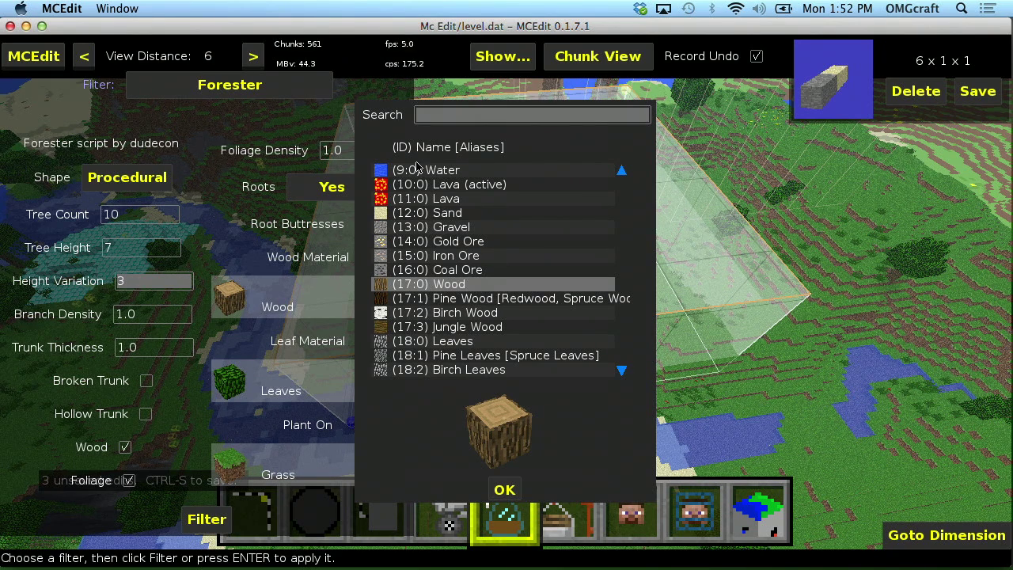
Set the Forester wood material to Birch Wood and the leaves to Diamond Ore
click(442, 315)
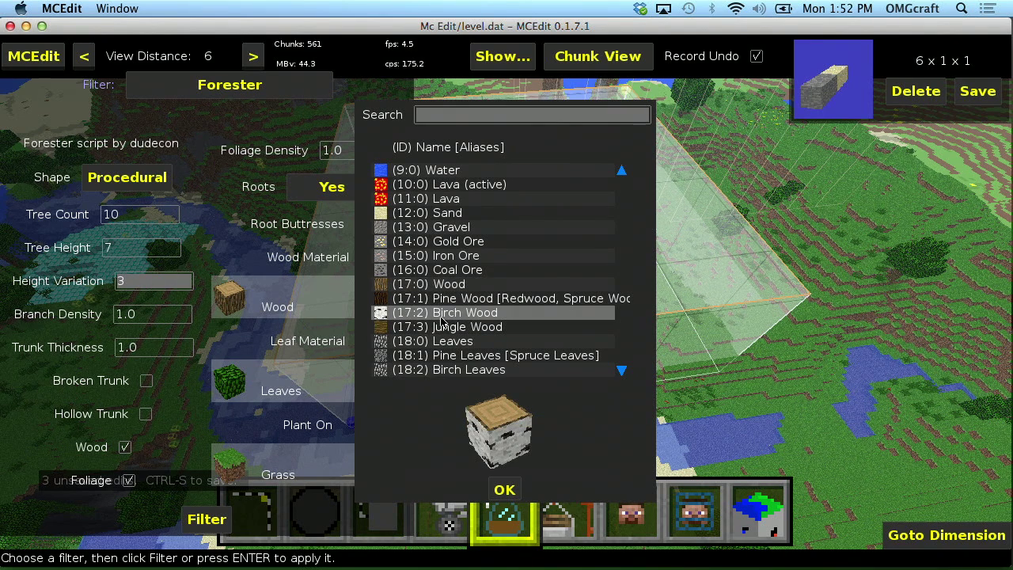
click(504, 490)
click(276, 382)
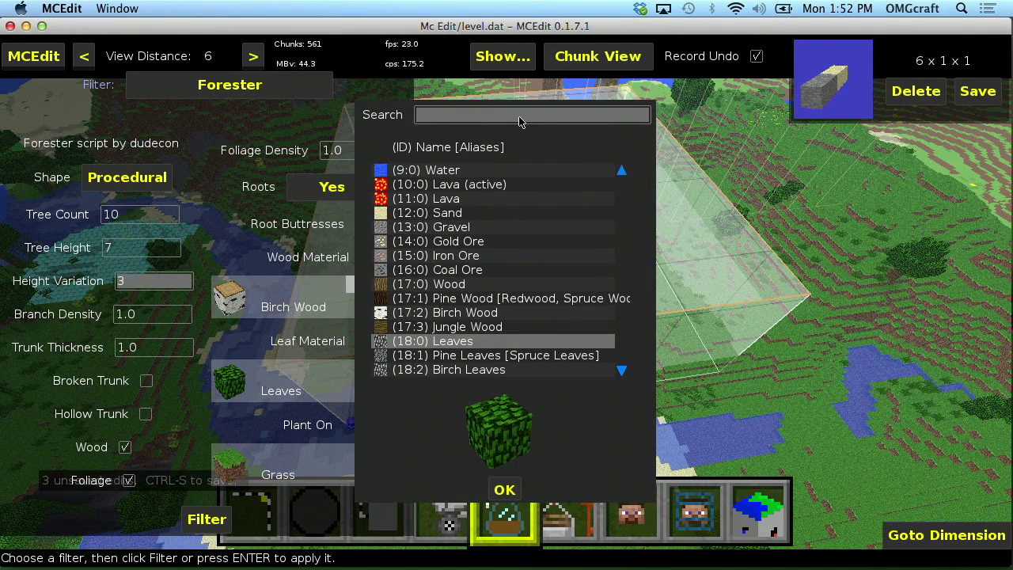
click(520, 116)
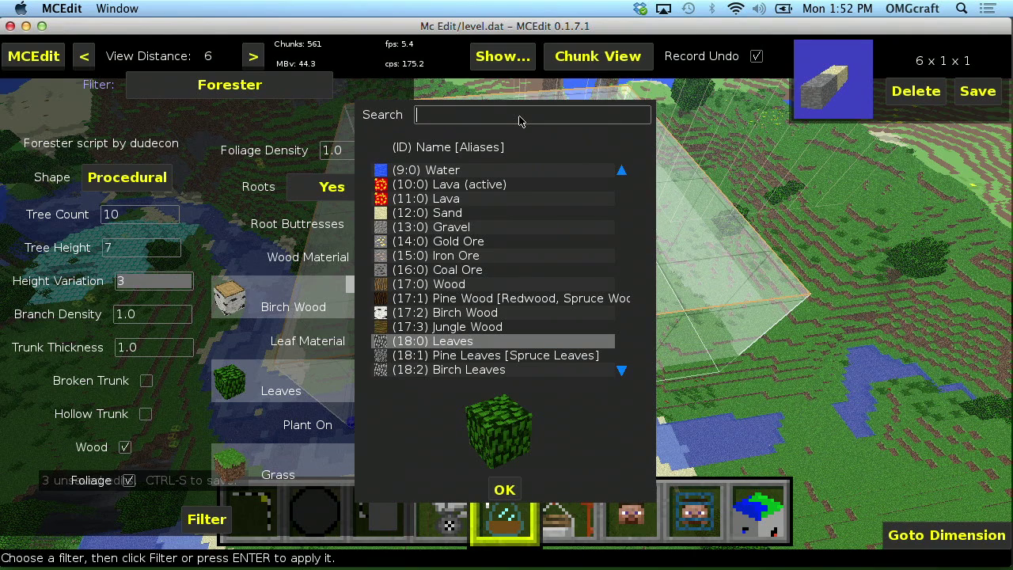
text(di)
click(464, 228)
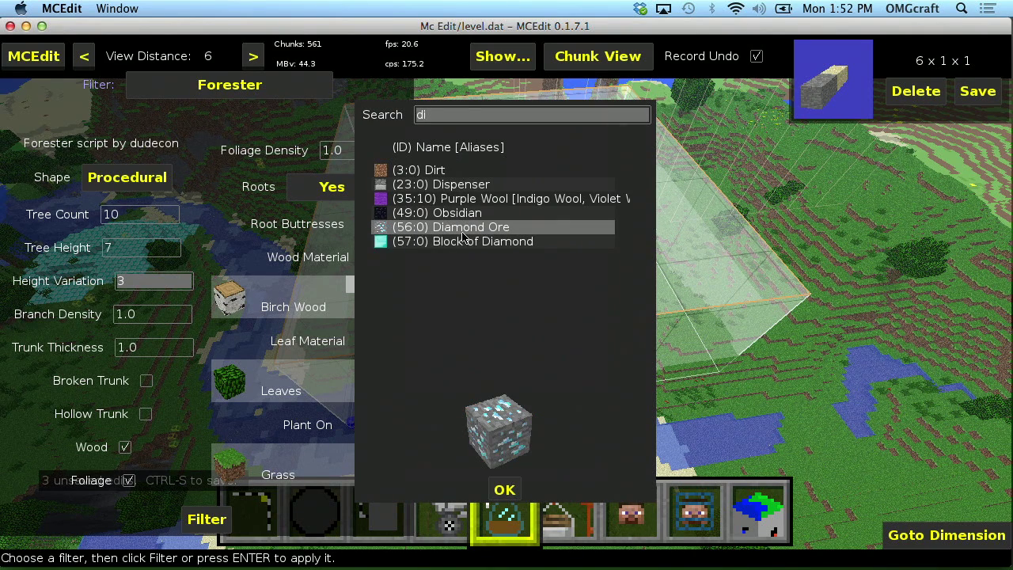
click(504, 489)
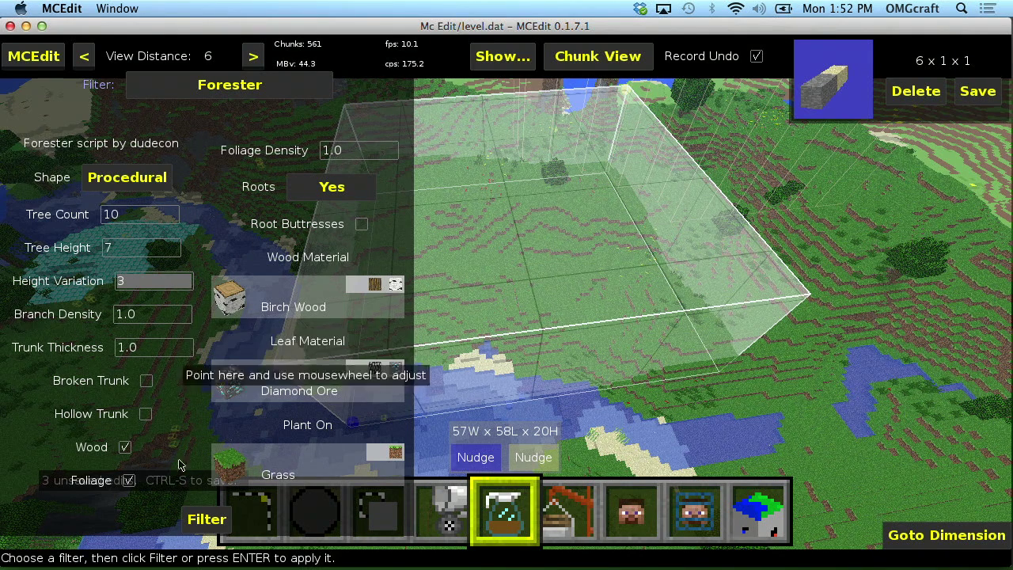
Grow the birch-trunked, diamond-ore-leaved trees in the selection and inspect them up close
click(208, 520)
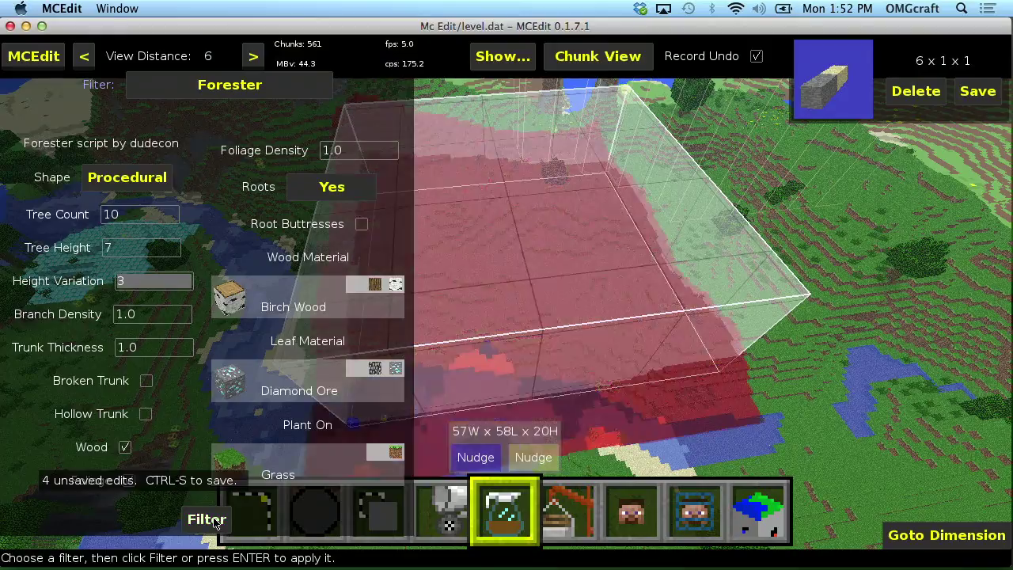
right_click(597, 270)
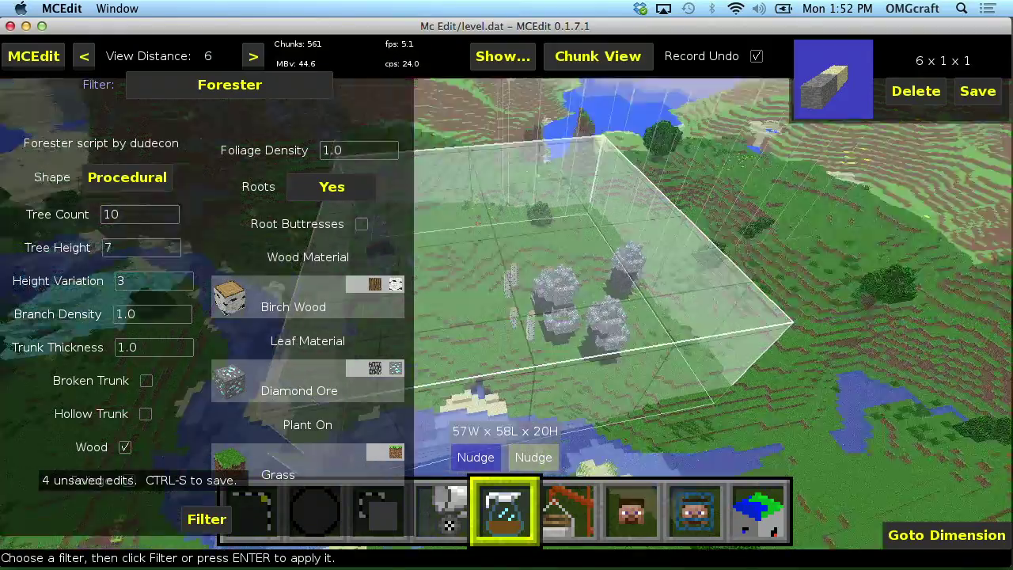
key(w)
key(w)
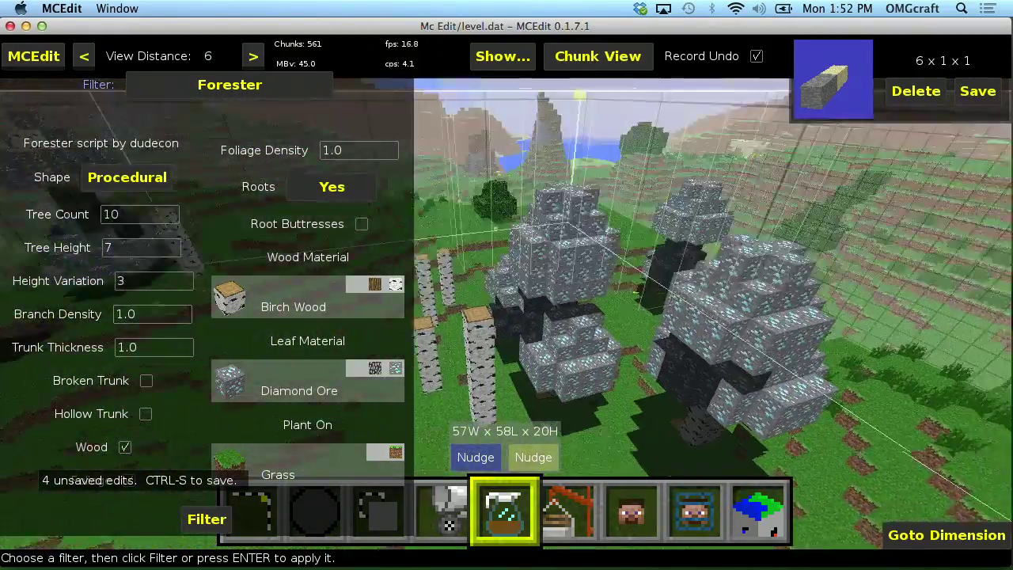
key(s)
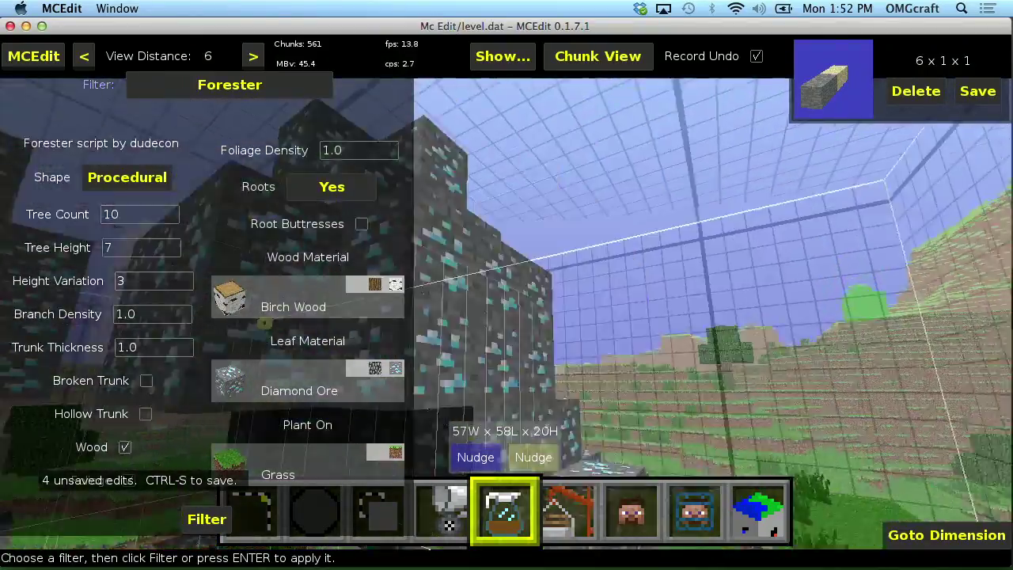
key(w)
key(s)
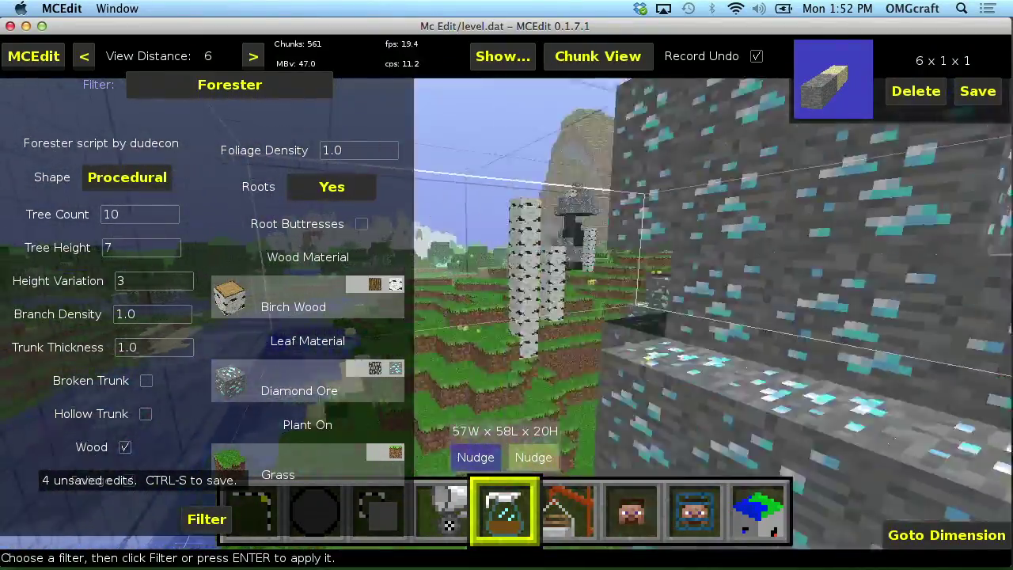
key(s)
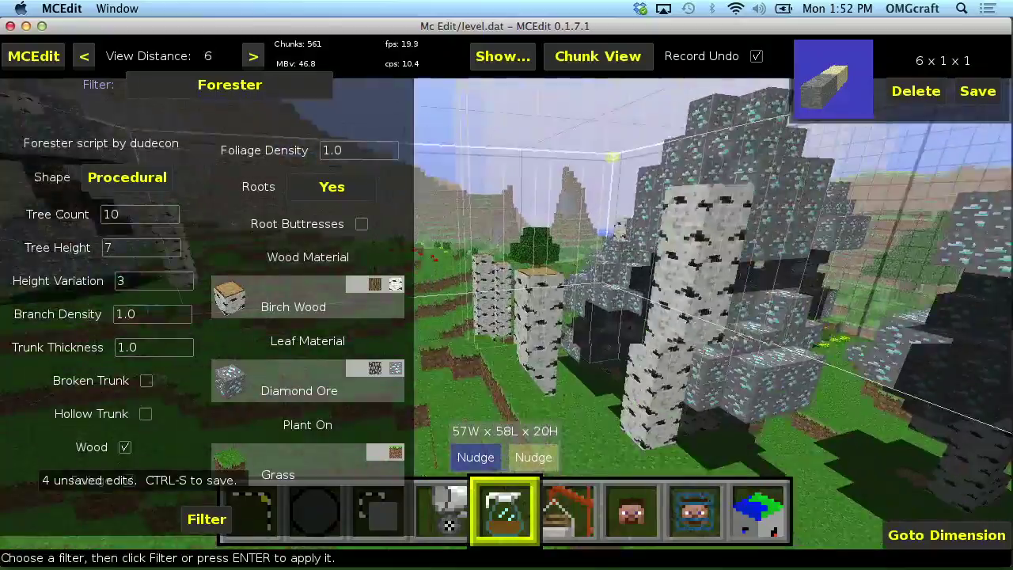
key(w)
key(a)
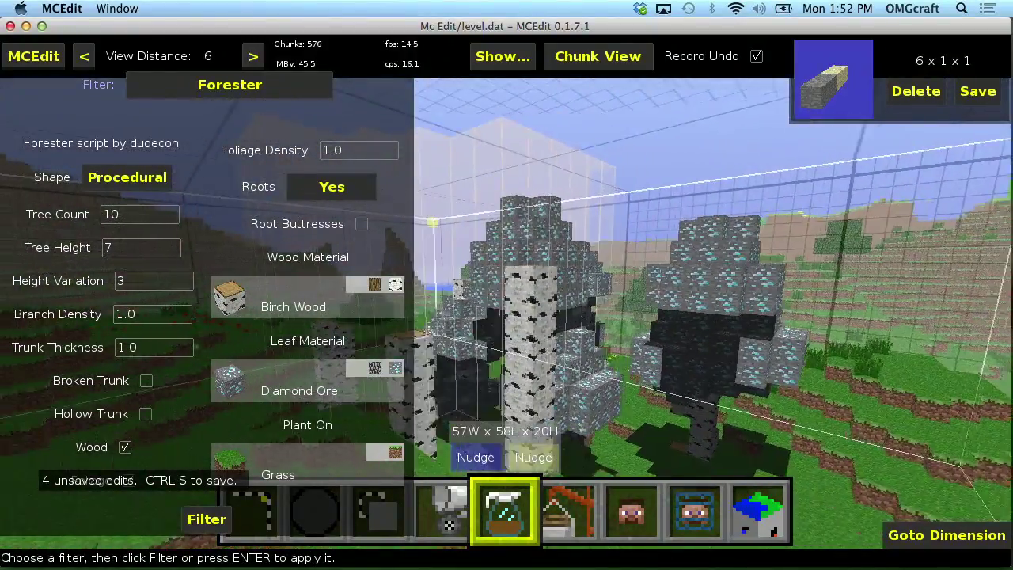
key(w)
key(a)
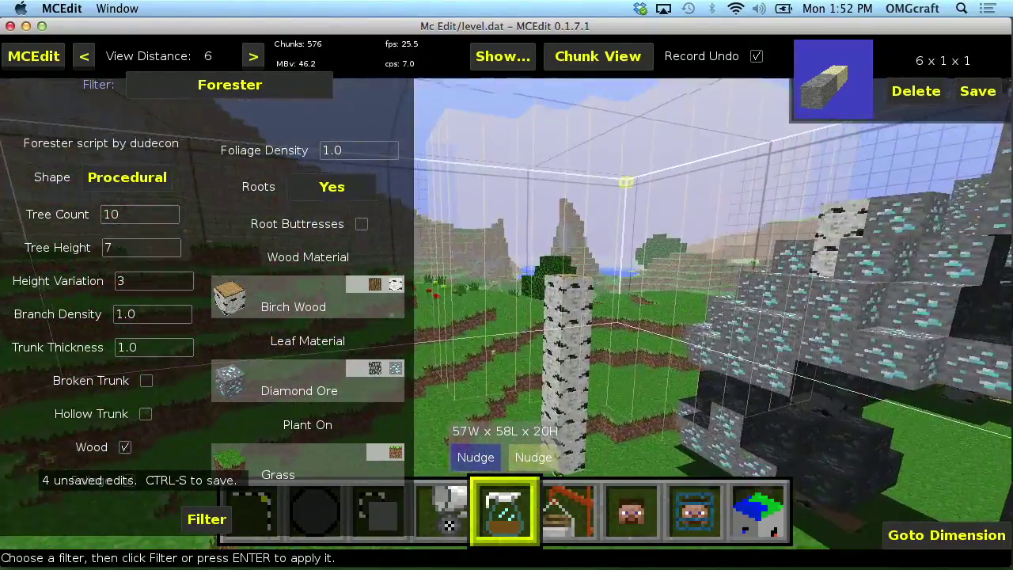
key(w)
Fly past the river and hillside to the sandy desert with cacti
key(s)
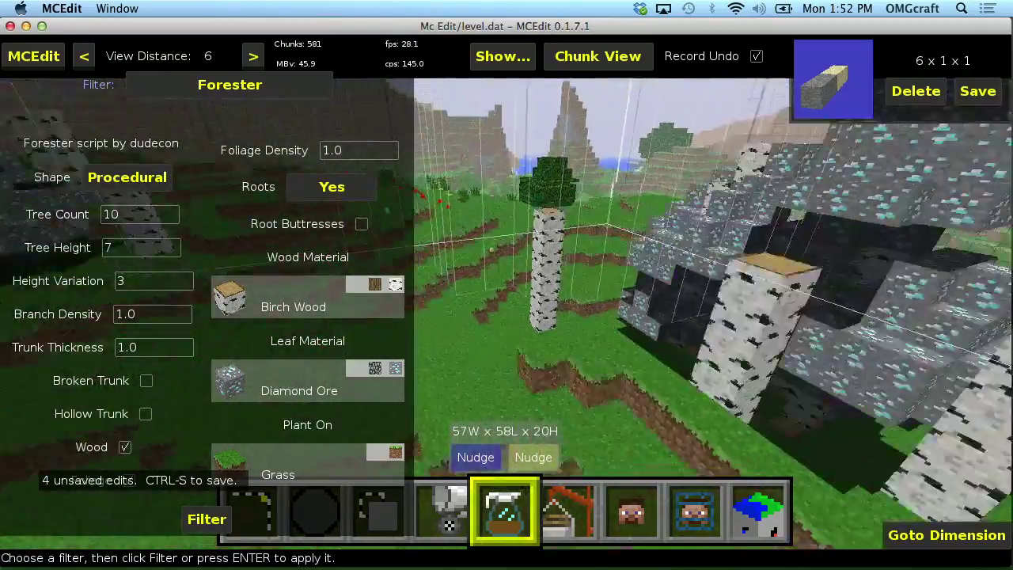
key(s)
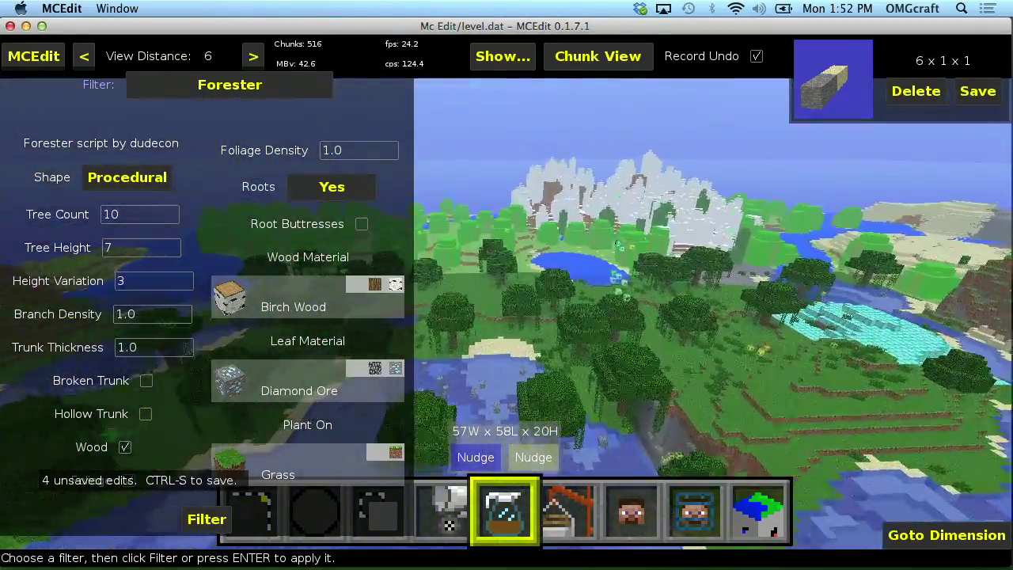
key(w)
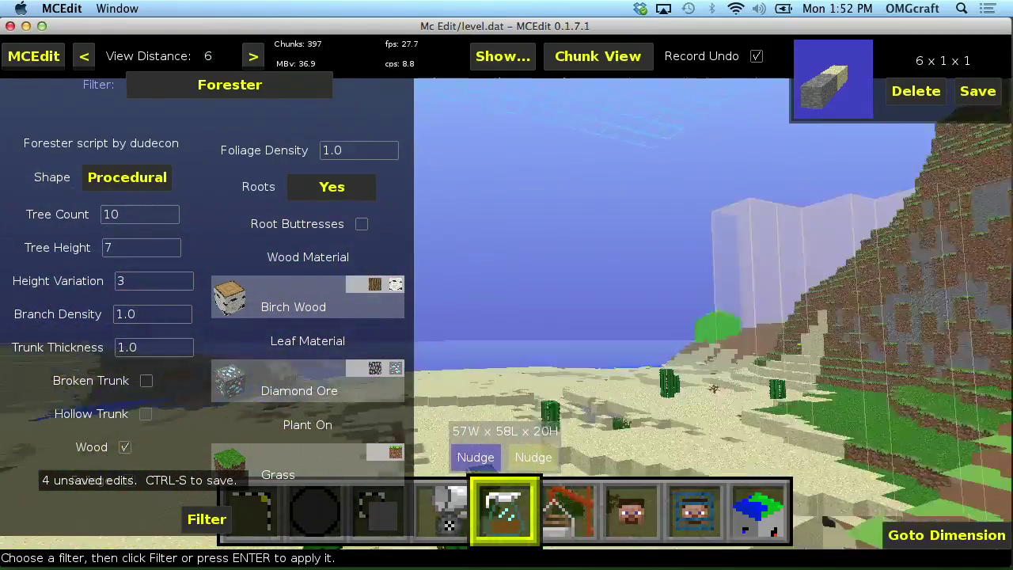
key(w)
key(q)
right_click(597, 271)
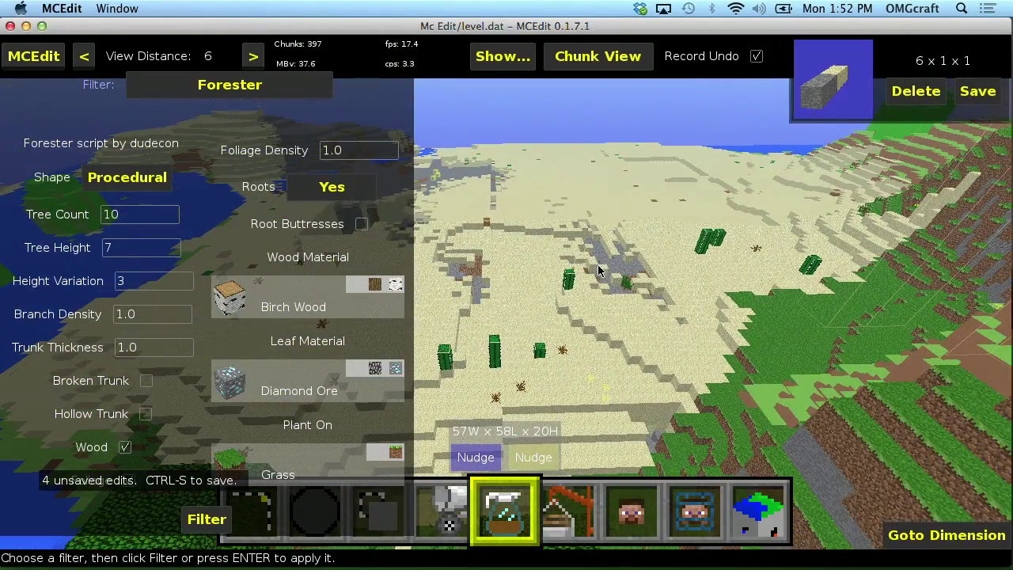
Select a 61W × 83L × 15H region over the desert
key(1)
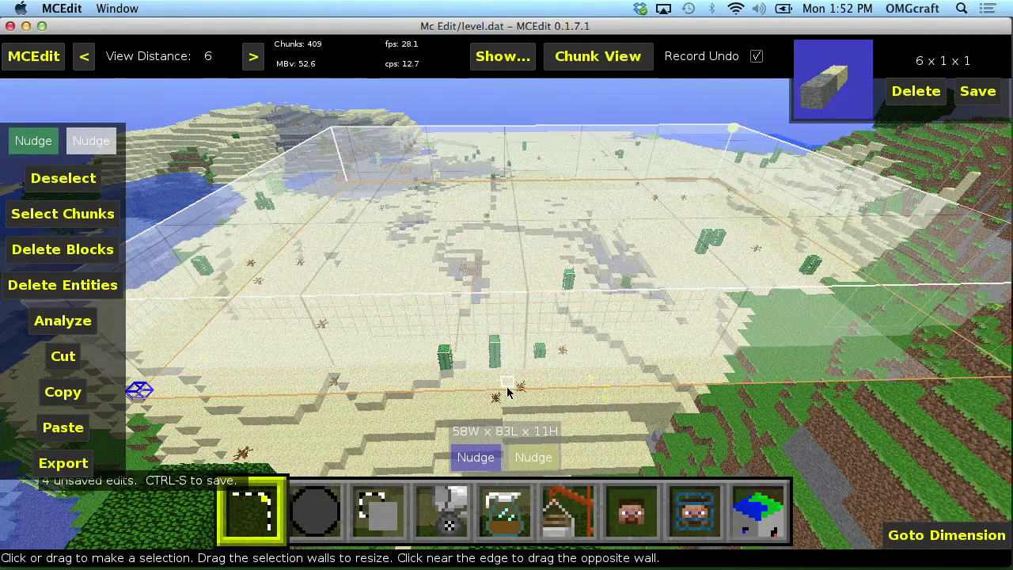
drag(506, 393, 508, 385)
click(508, 387)
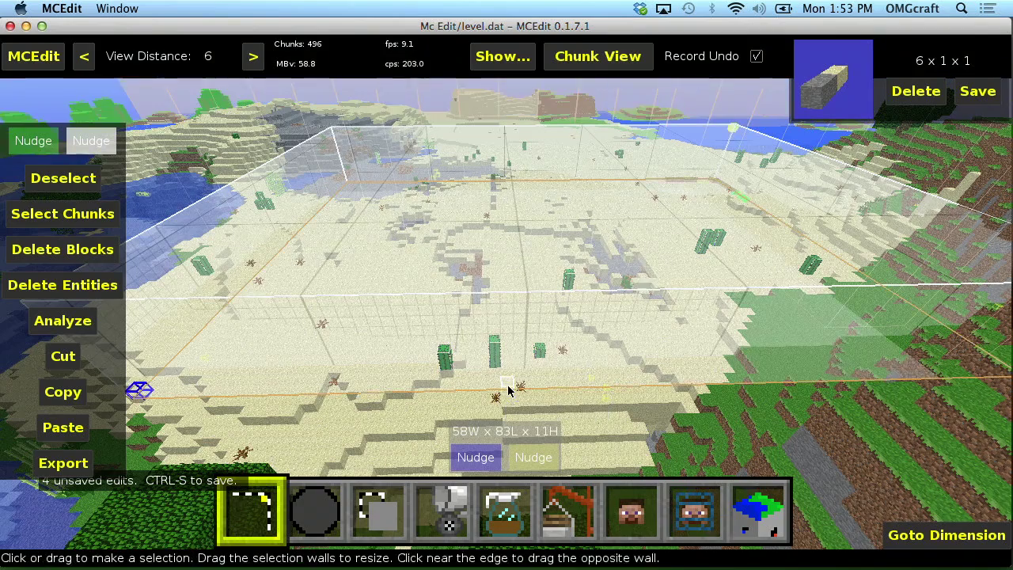
Set the Forester trees to plant on Sand
key(5)
click(243, 472)
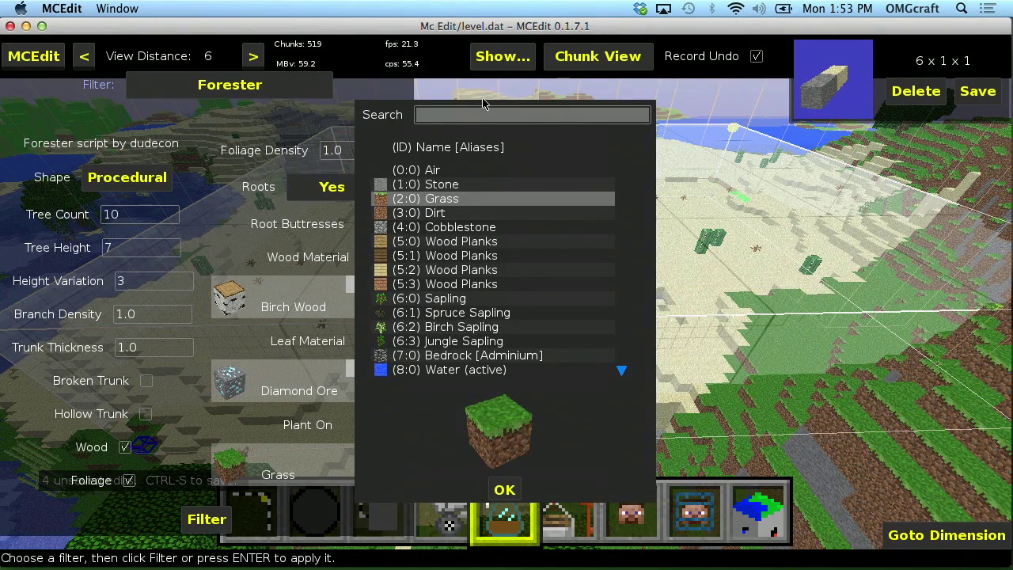
click(472, 115)
text(san)
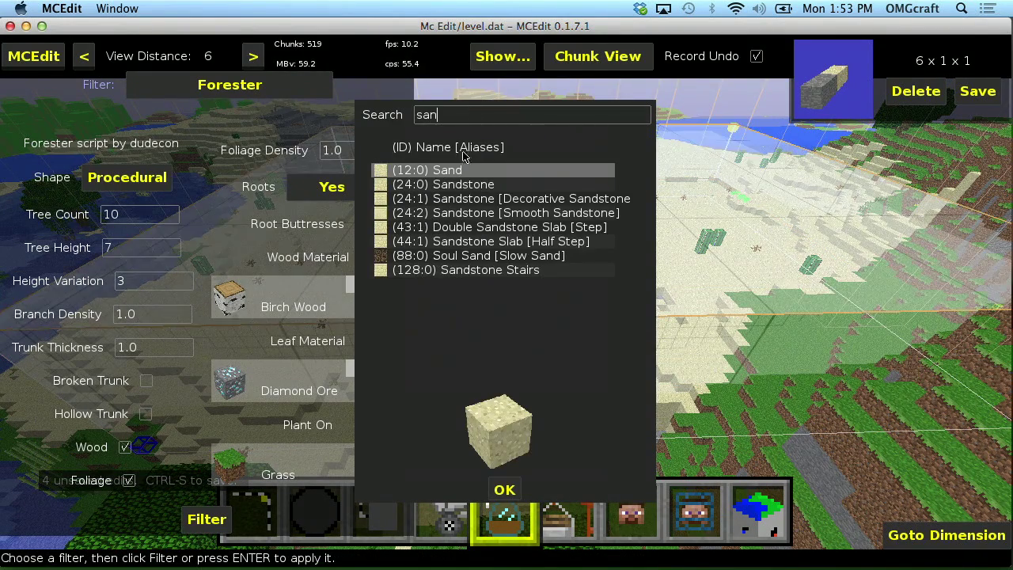
click(452, 174)
key(Return)
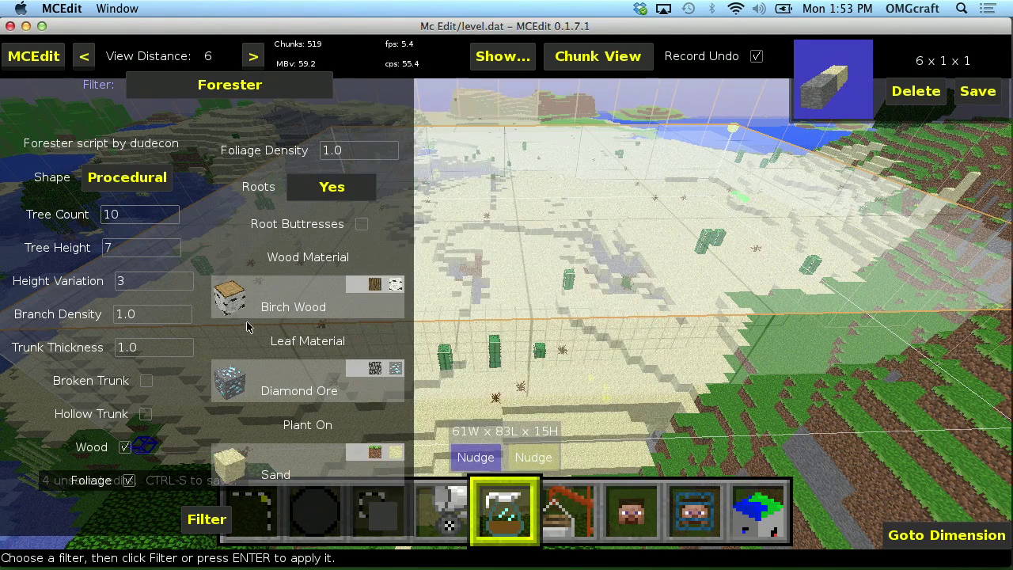
click(271, 290)
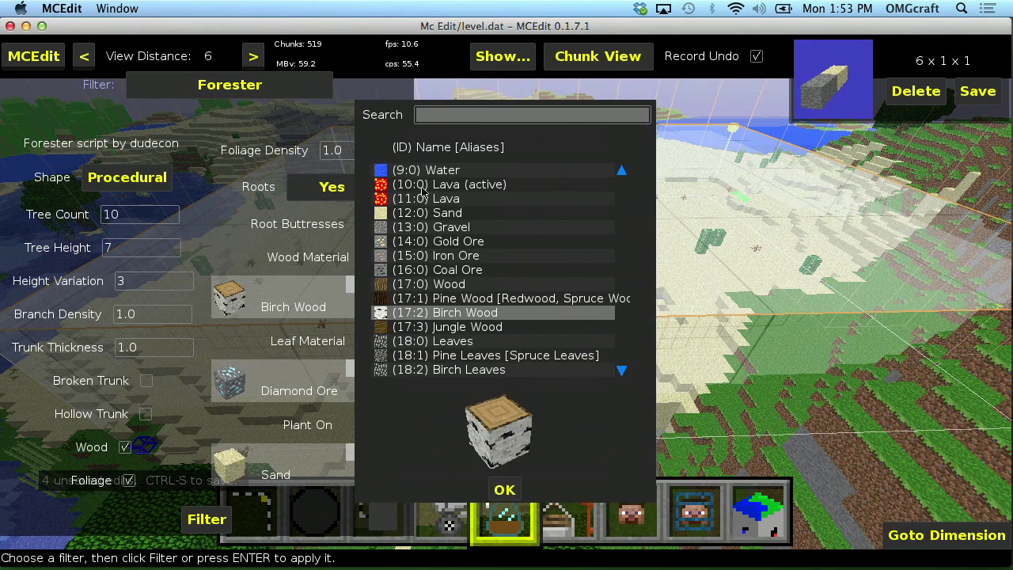
Set the Forester wood material to Obsidian and the leaves to Crafting Table
click(442, 116)
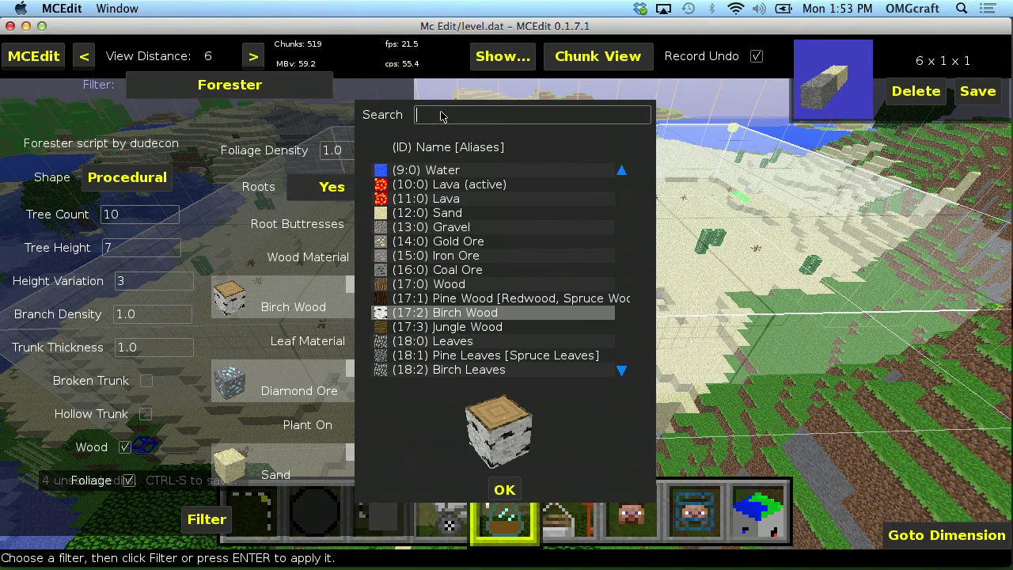
text(ob)
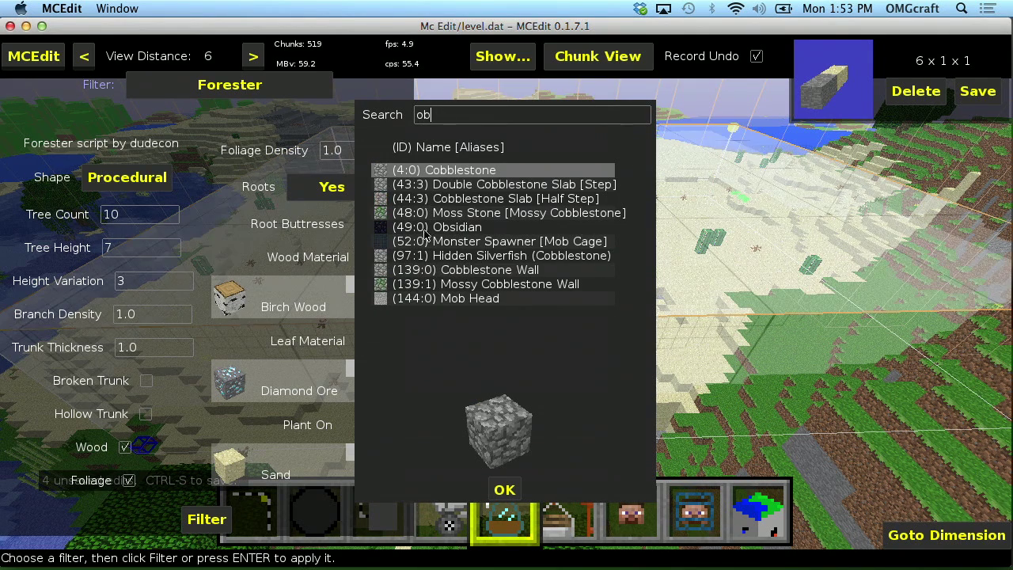
click(463, 227)
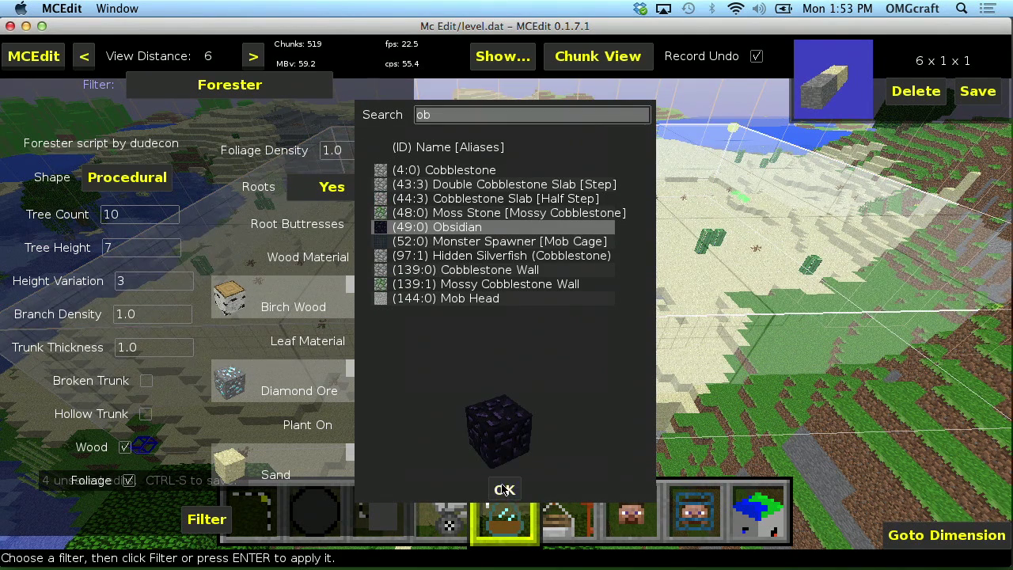
click(504, 489)
click(287, 386)
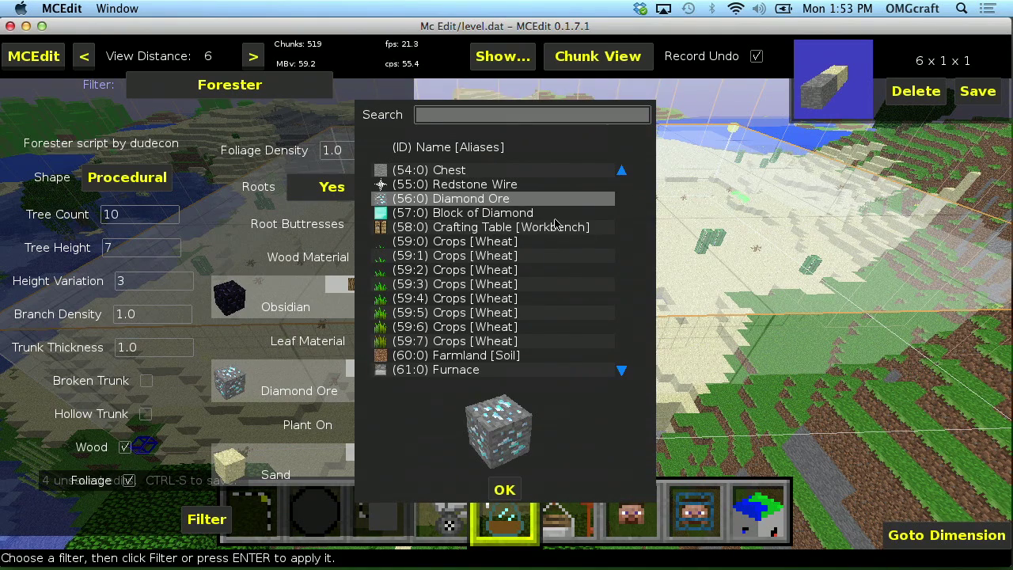
click(564, 227)
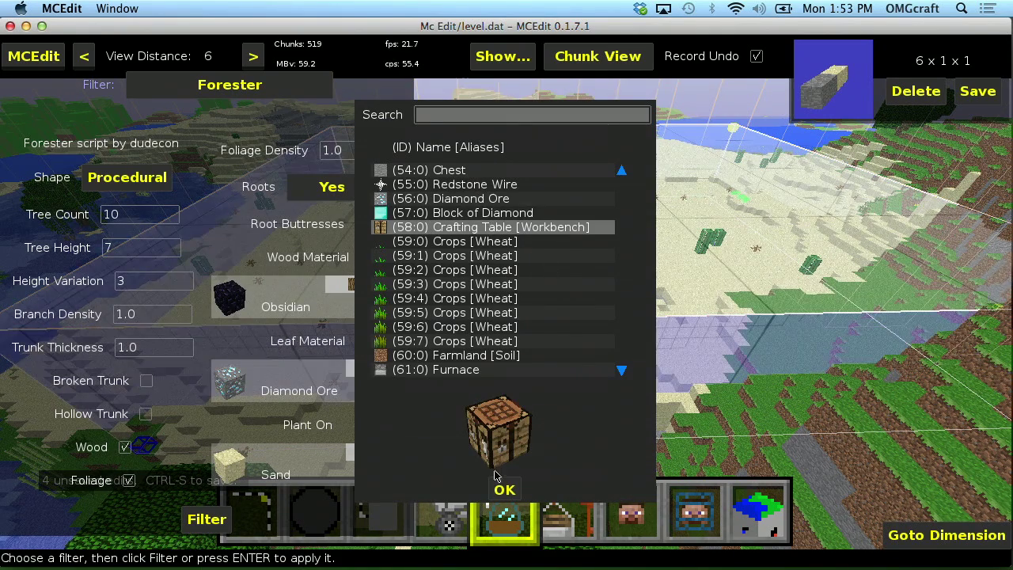
click(504, 489)
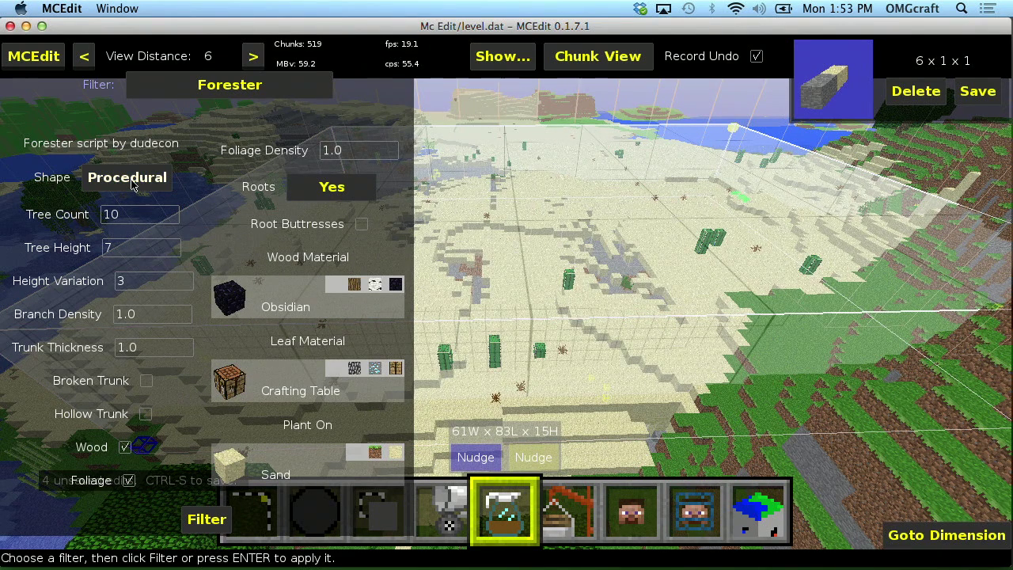
Grow 15 Palm-shaped trees in the desert at height 5 with variation 2
click(132, 184)
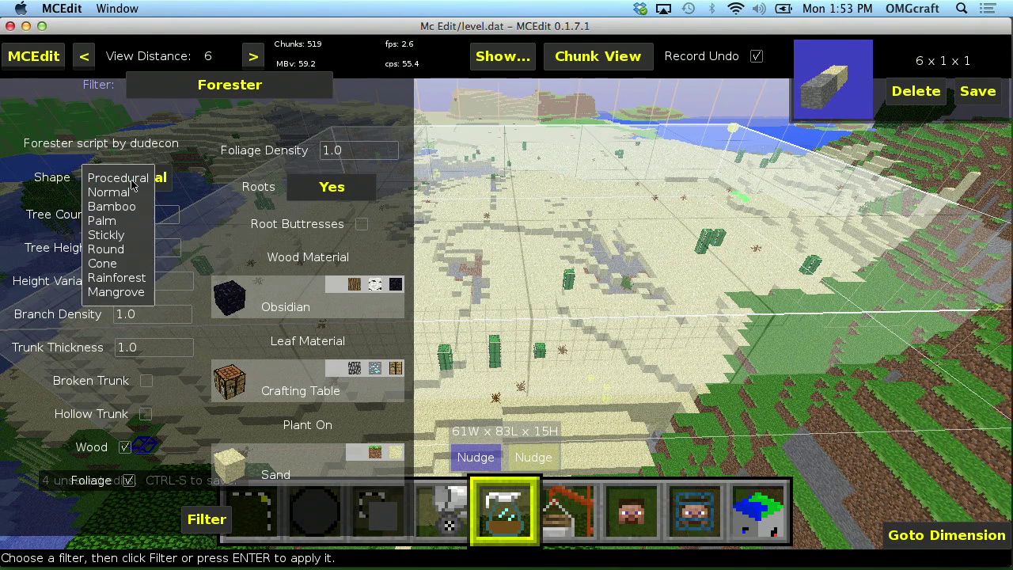
click(144, 221)
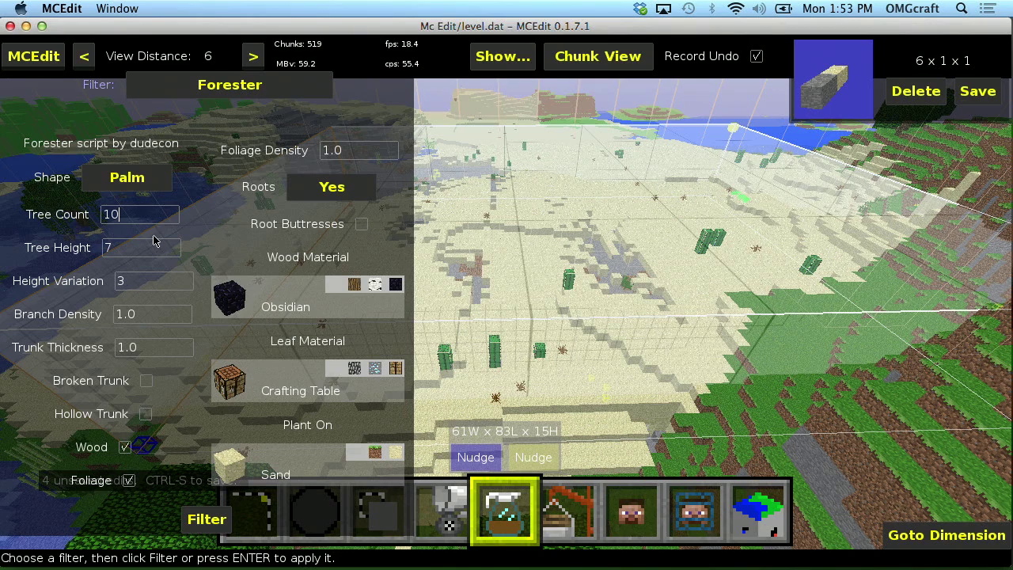
click(128, 252)
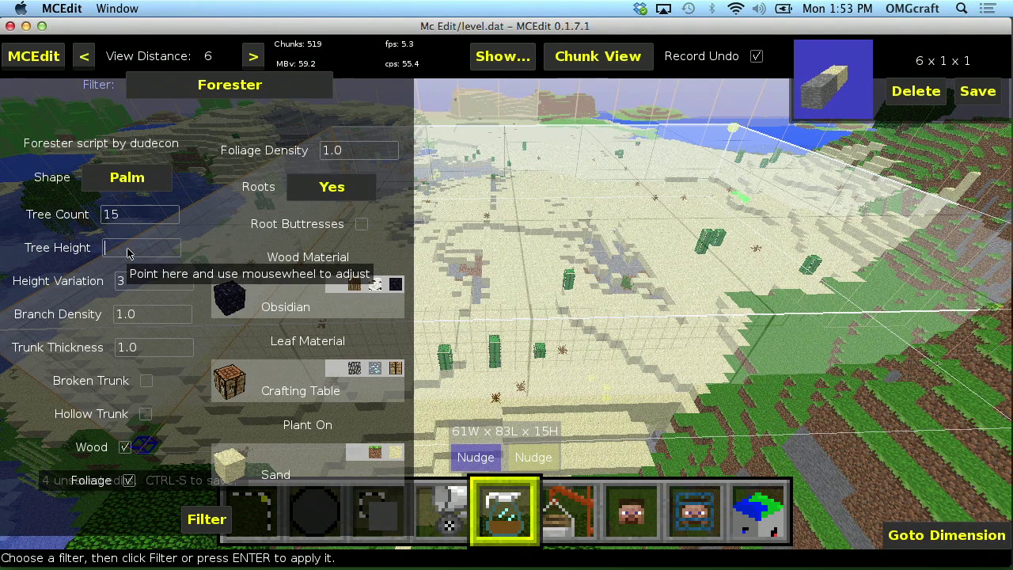
text(5)
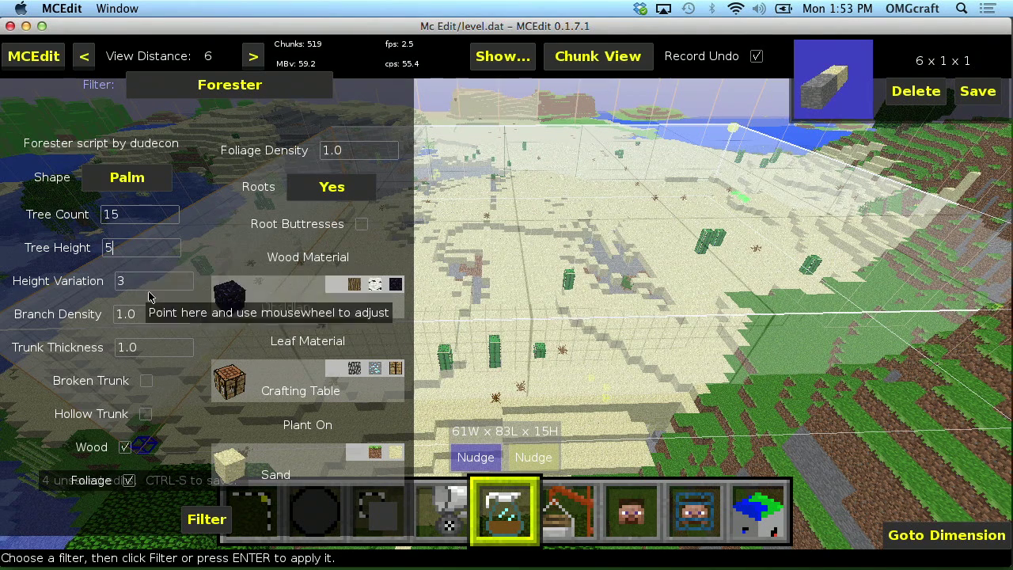
click(151, 282)
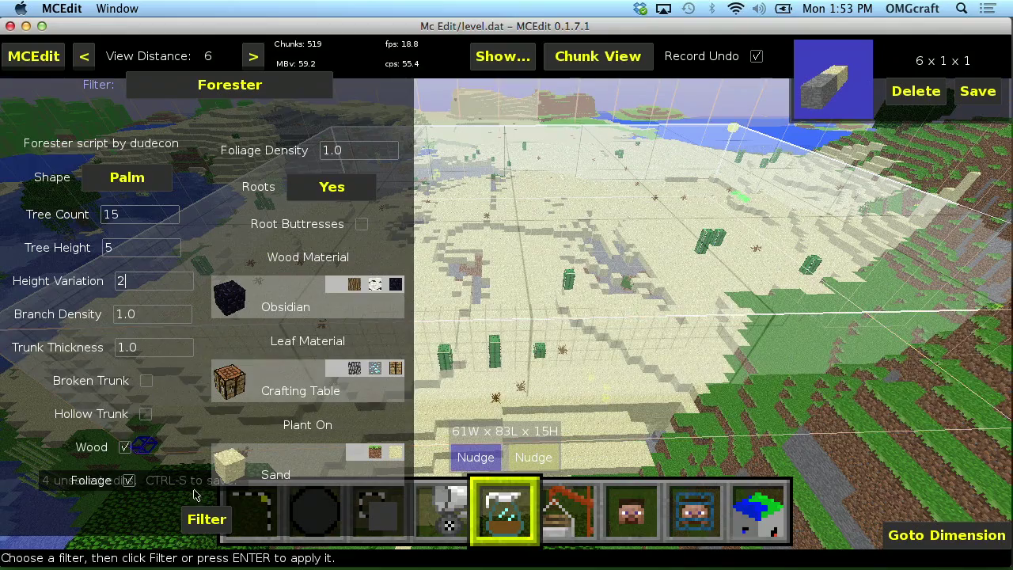
click(207, 518)
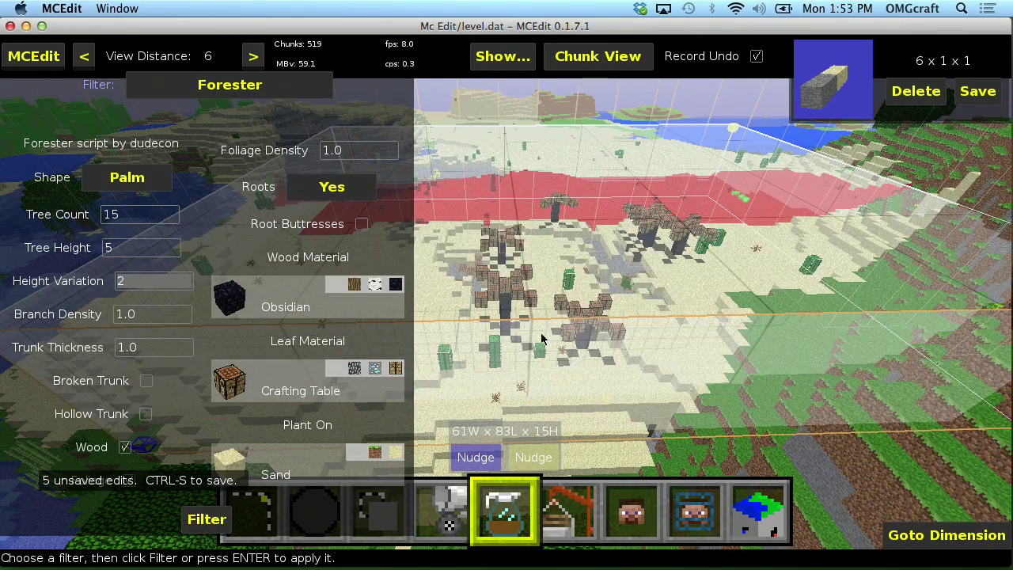
right_click(556, 334)
key(w)
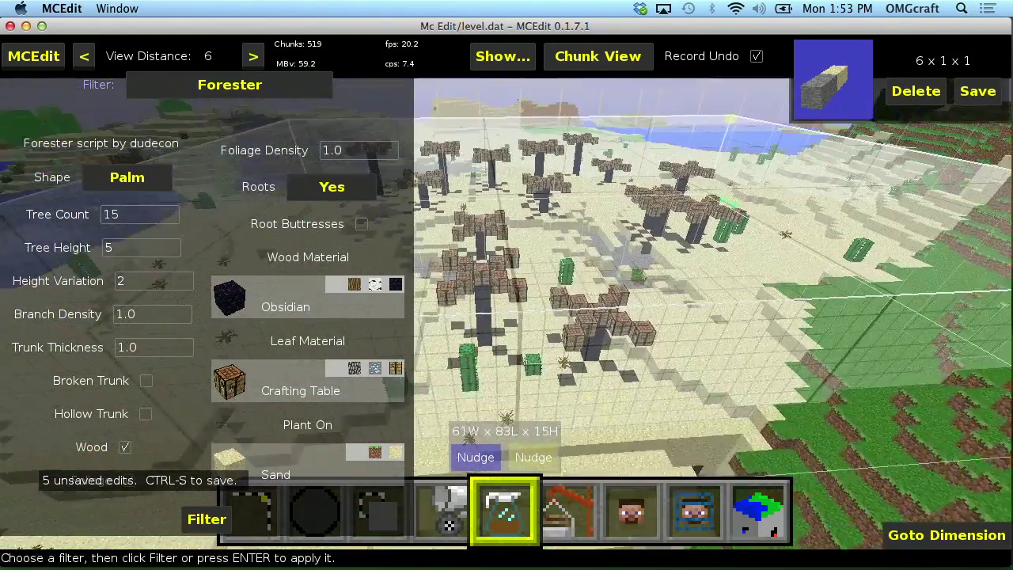
key(w)
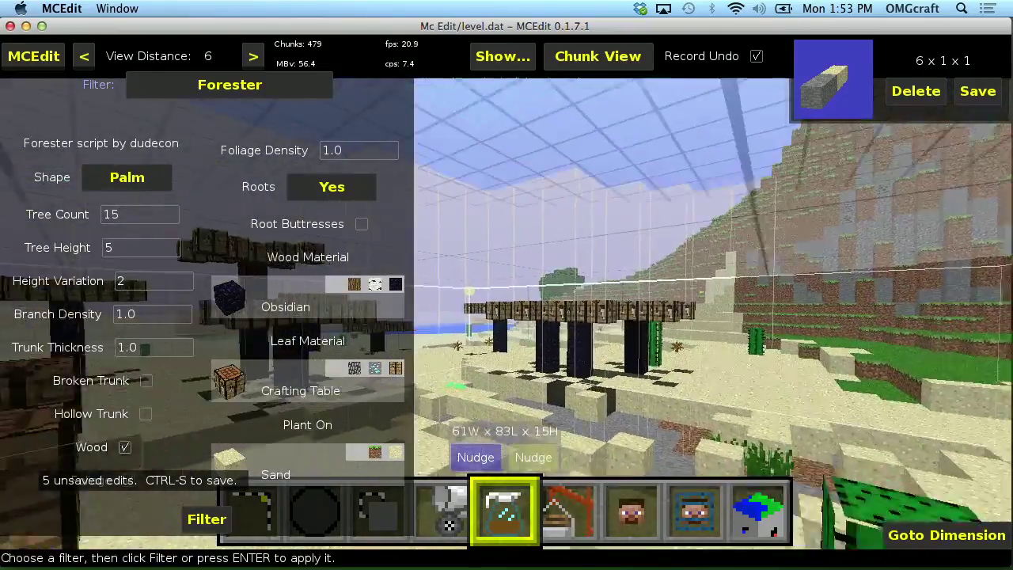
key(w)
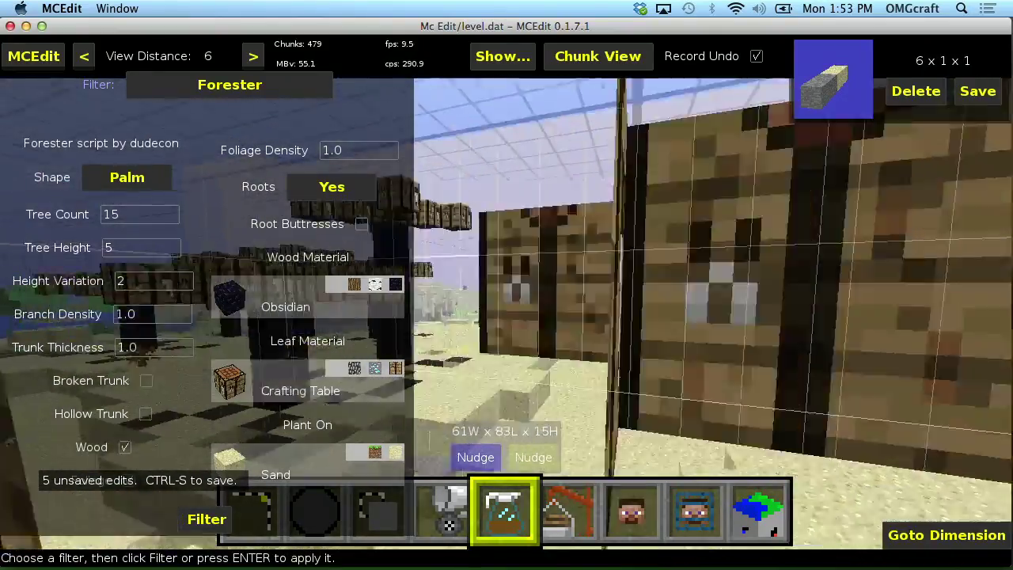
key(w)
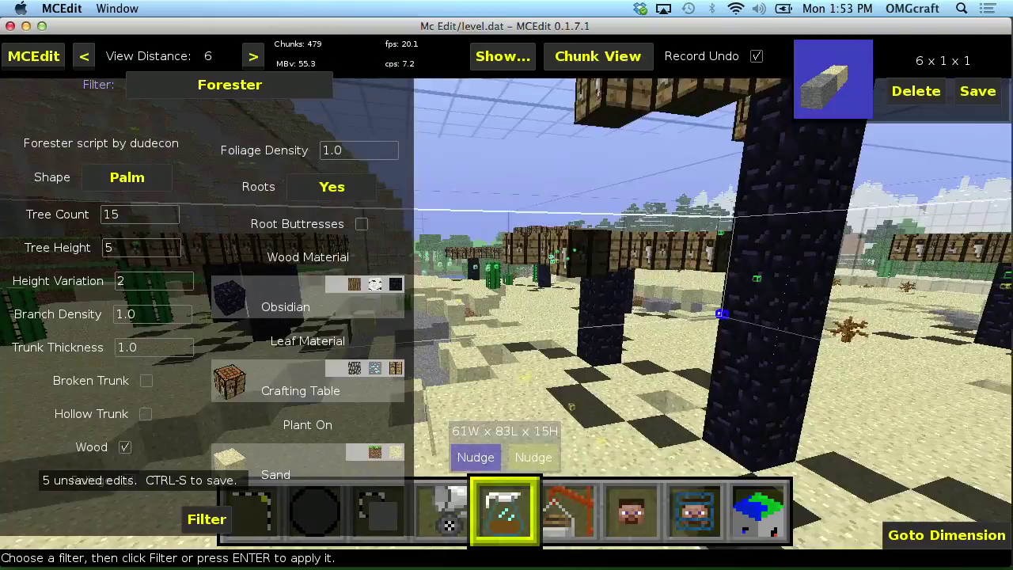
key(w)
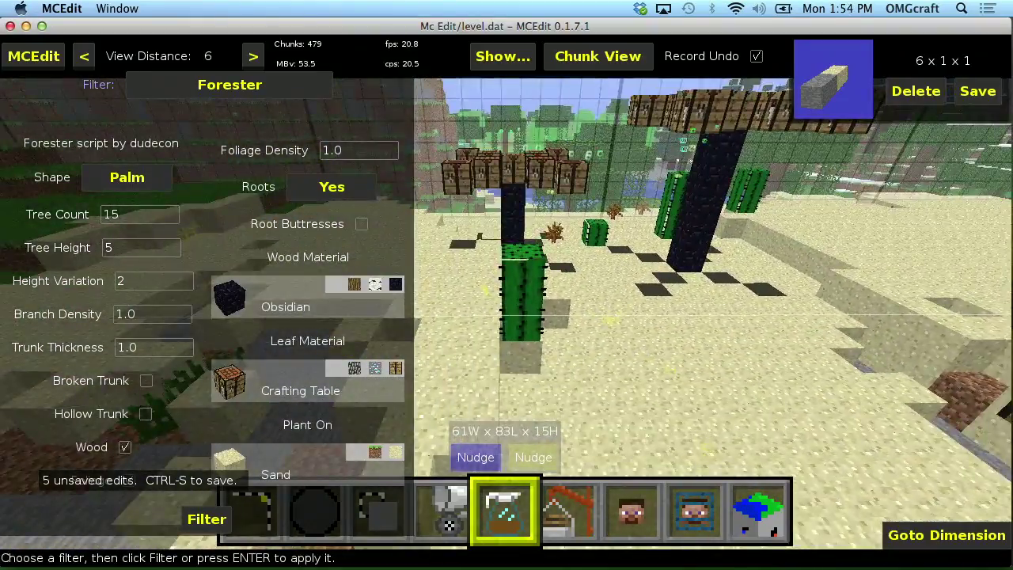
key(s)
key(s)
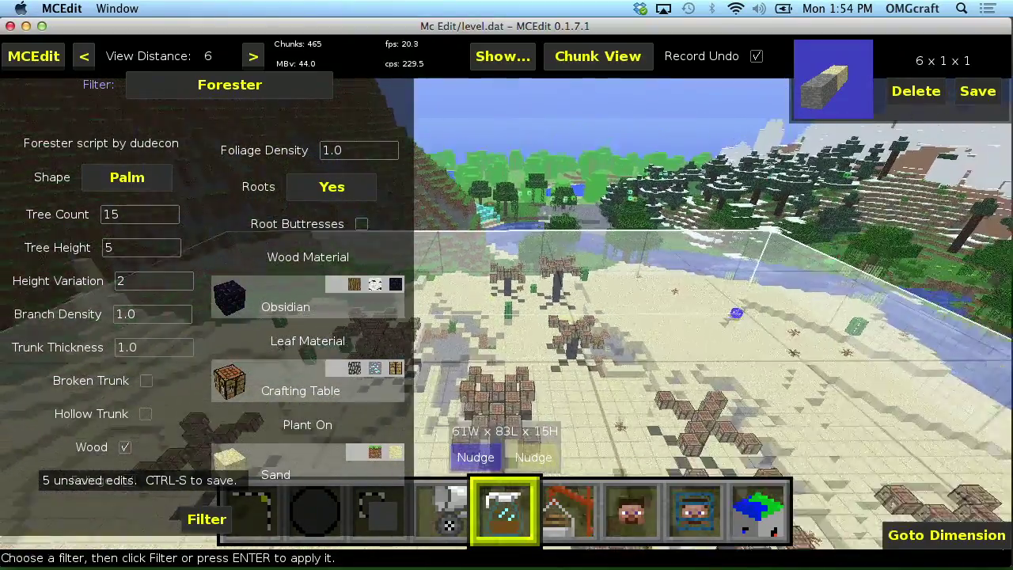
right_click(556, 332)
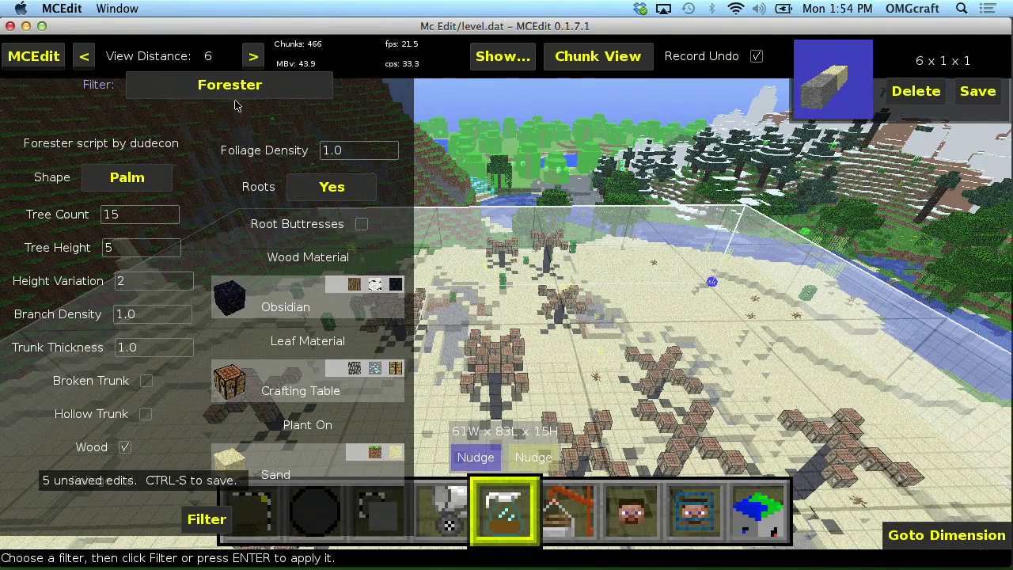
Choose the Topsoil filter, set to depth 4 with Grass as the block
click(234, 87)
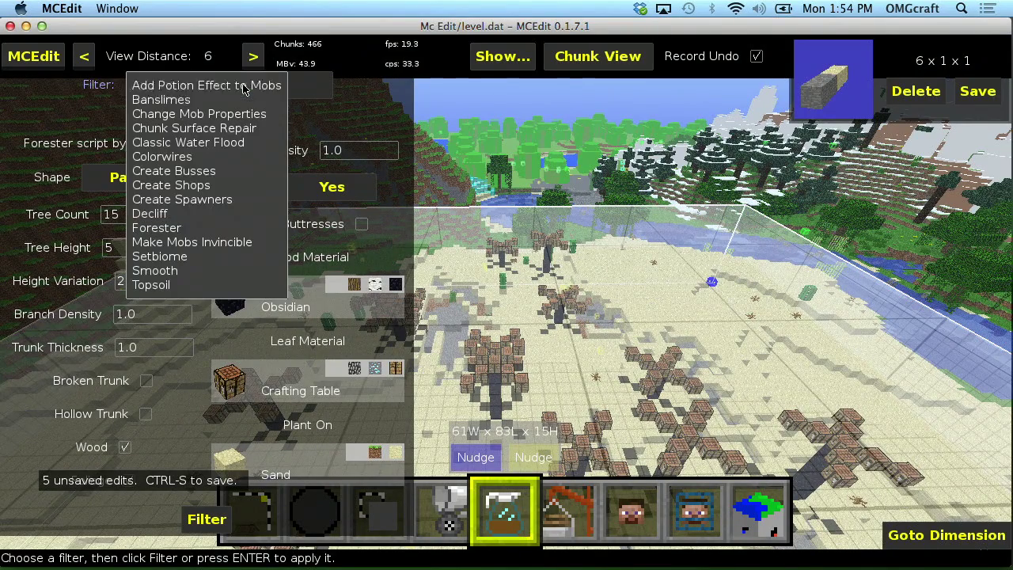
click(212, 284)
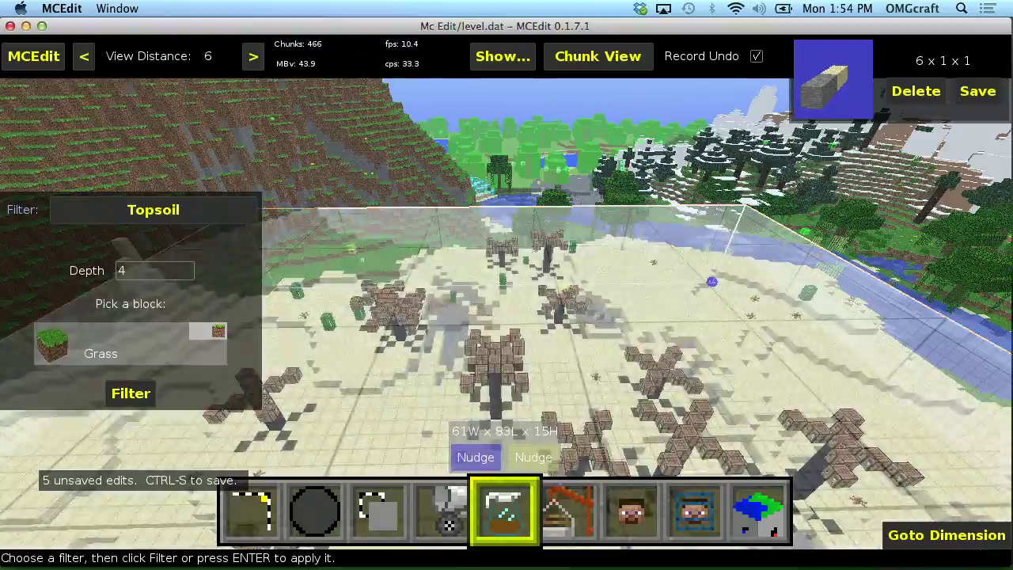
key(i)
key(k)
Fly over the terrain until the diamond-block patch beside the river is in view
key(w)
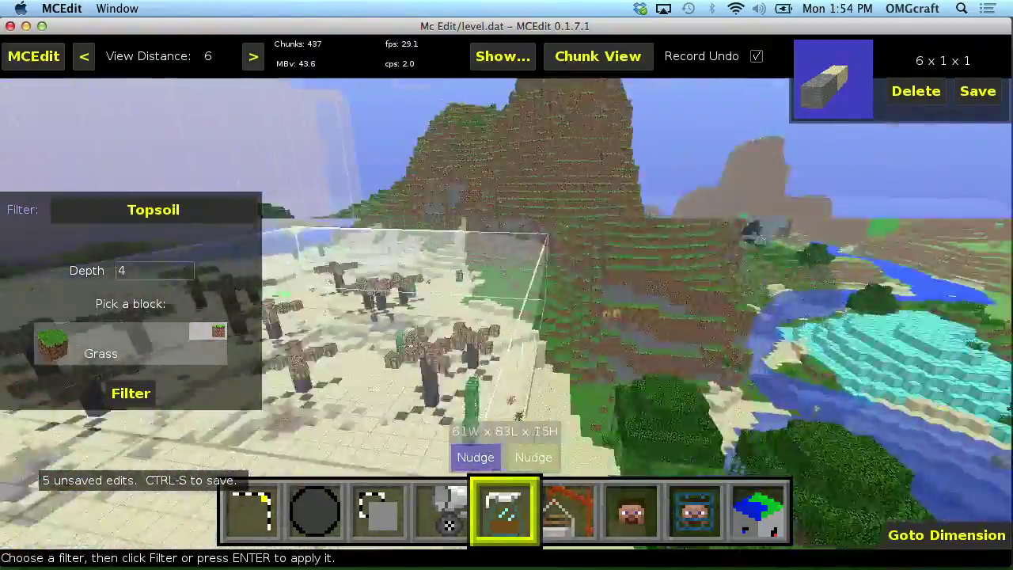
key(l)
key(i)
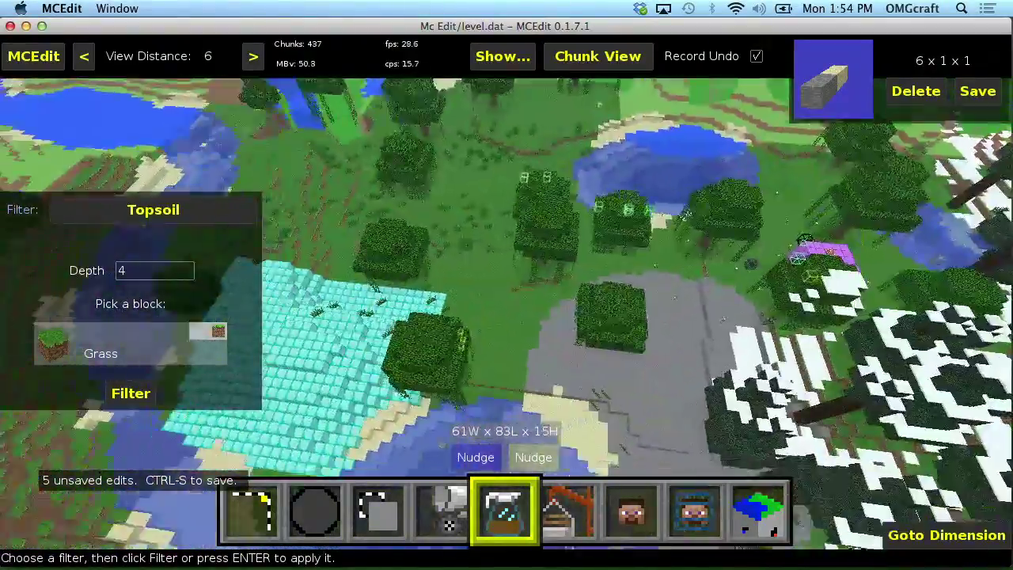
key(s)
key(k)
key(j)
key(w)
key(i)
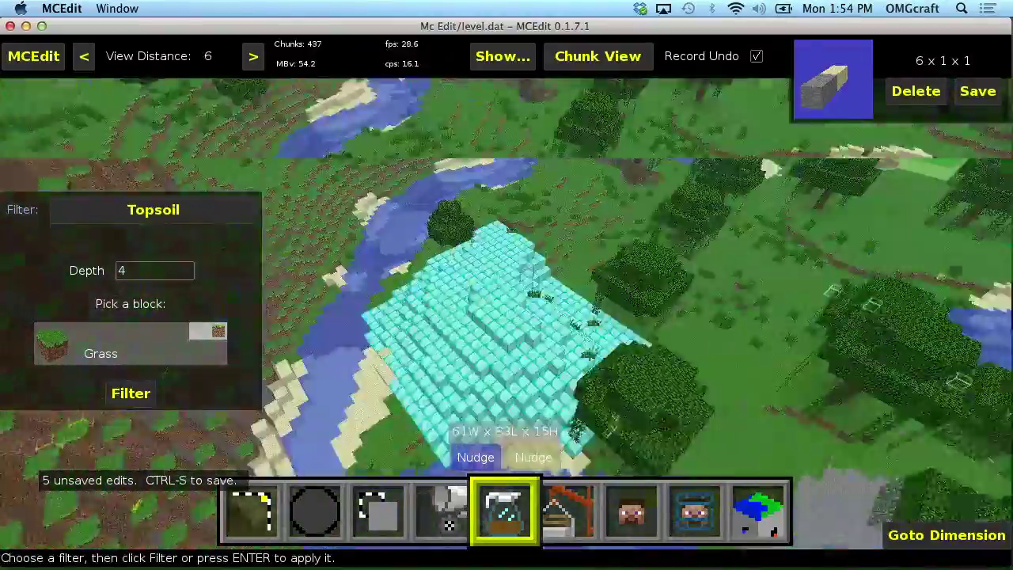
key(k)
key(l)
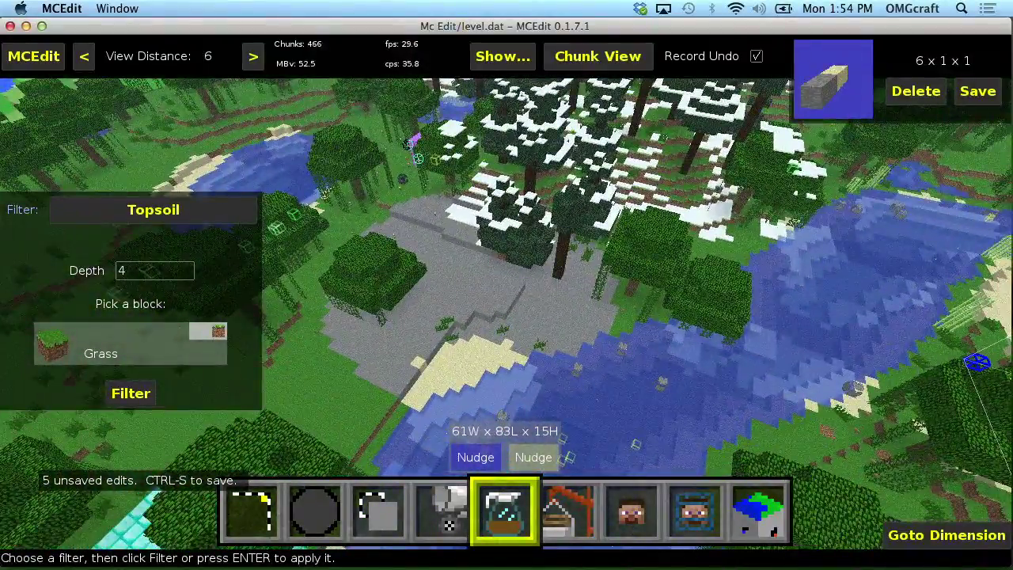
key(j)
key(s)
right_click(333, 254)
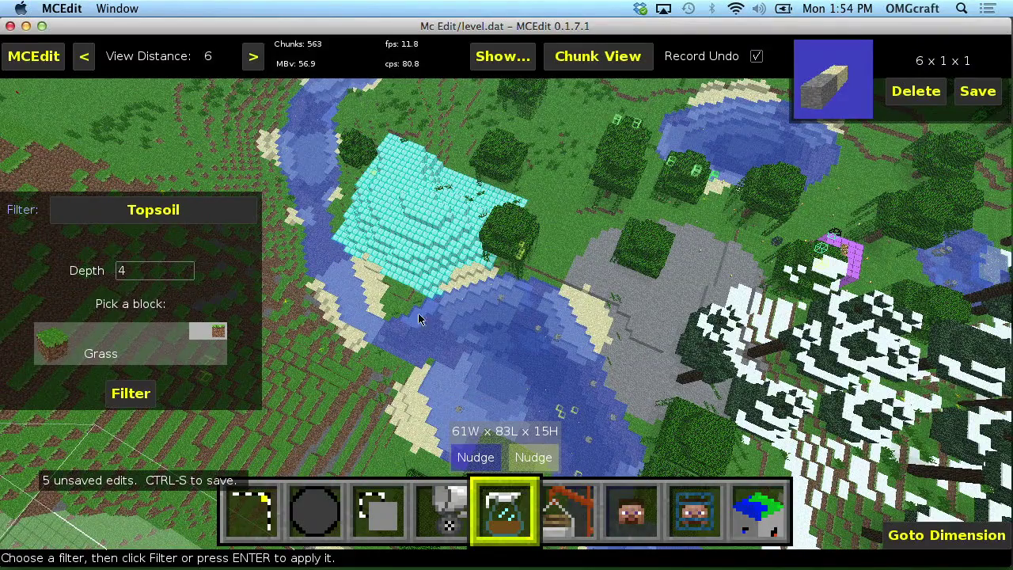
Select a 36 × 95 × 7 region spanning the diamond patch and river, then inspect it
click(253, 516)
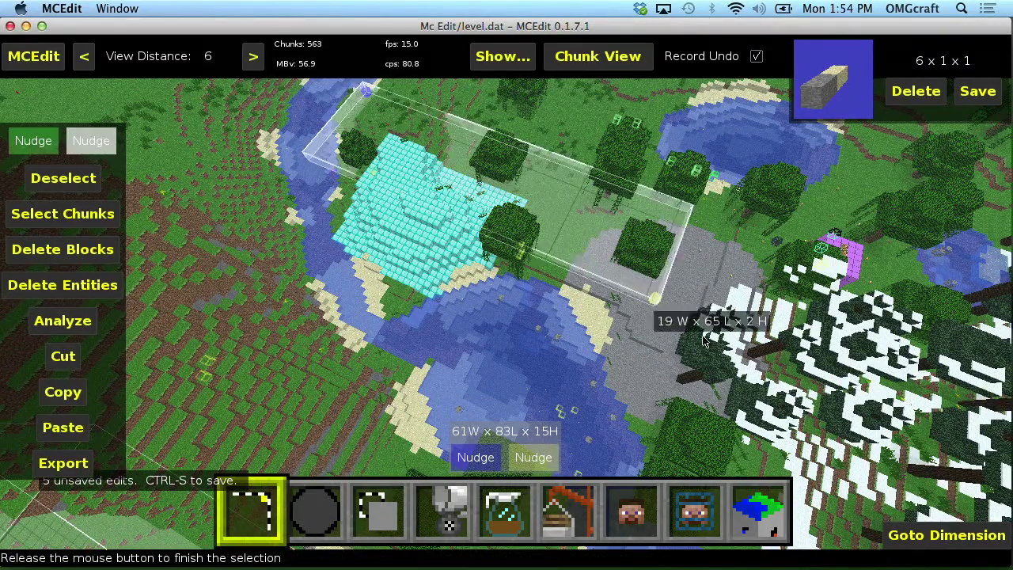
drag(704, 338, 900, 535)
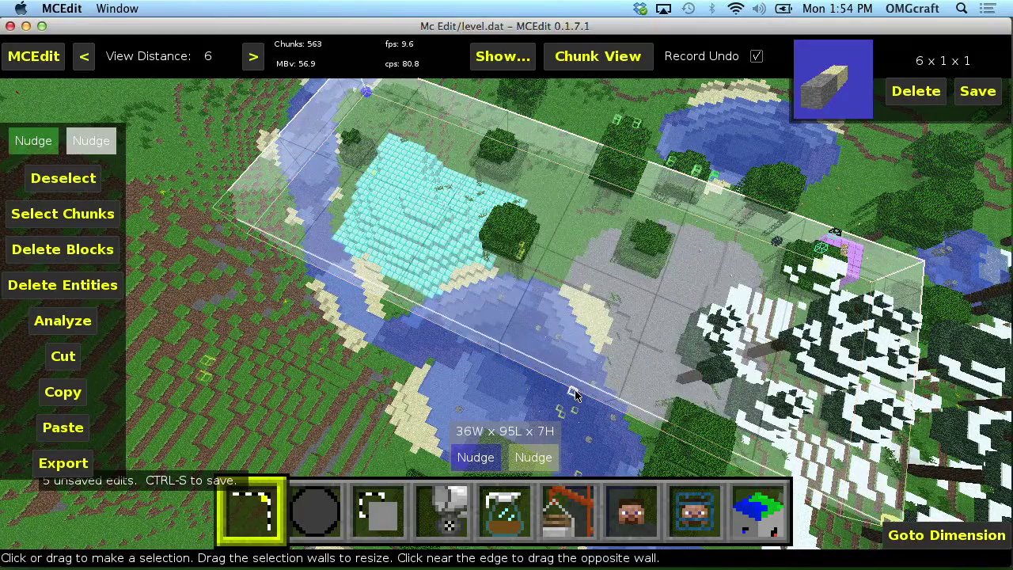
right_click(577, 390)
key(w)
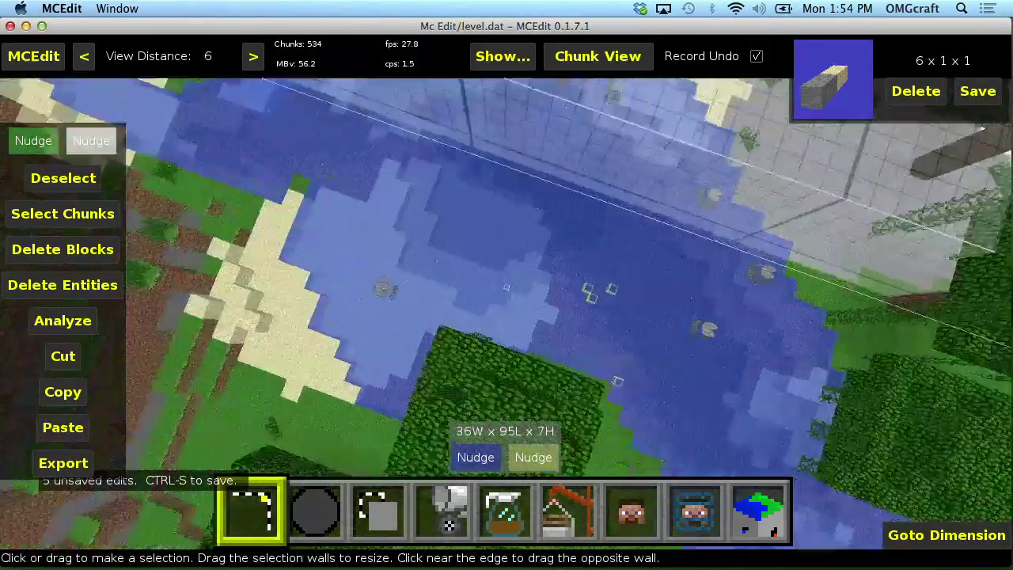
key(s)
key(w)
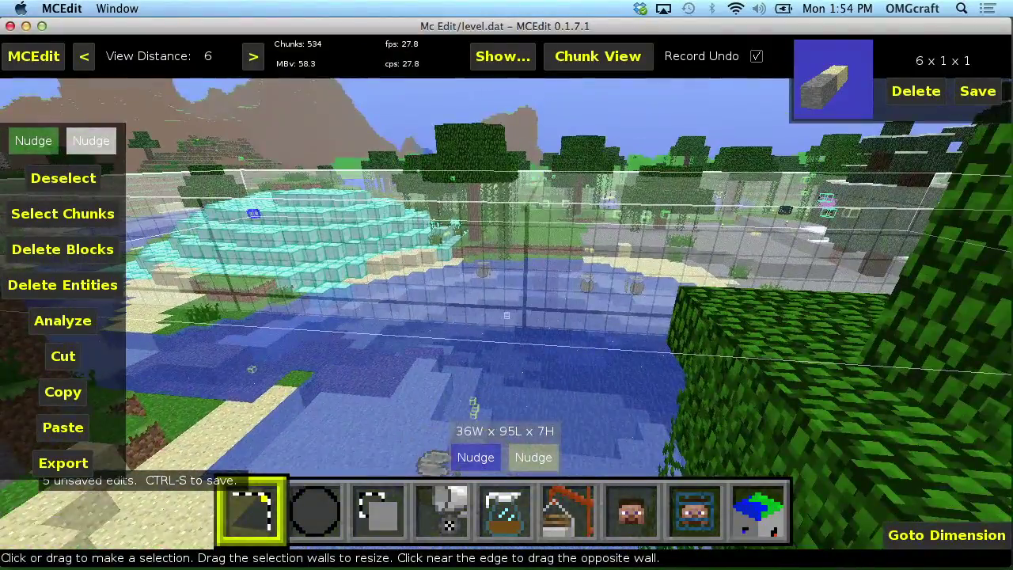
key(s)
right_click(577, 389)
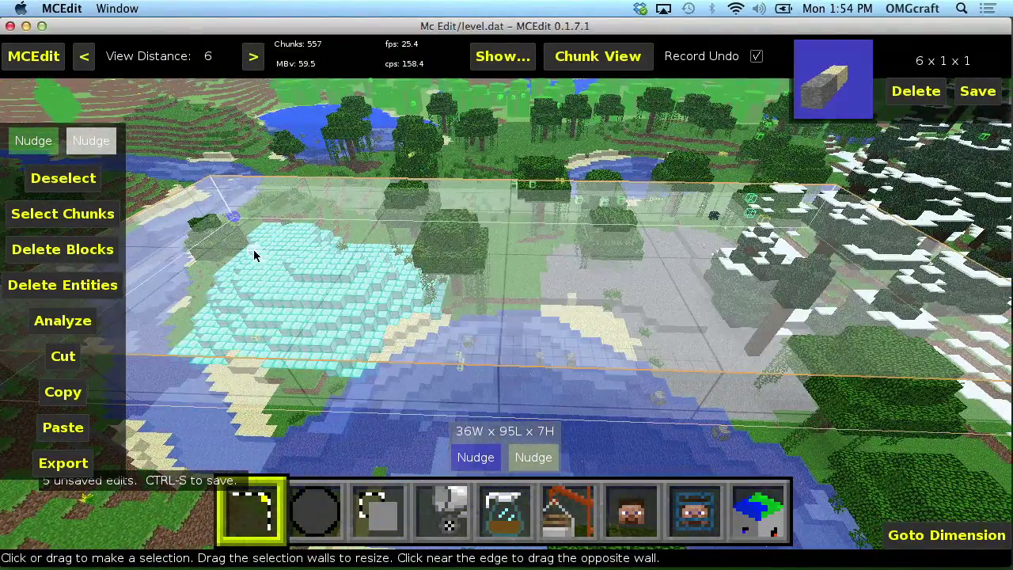
click(505, 510)
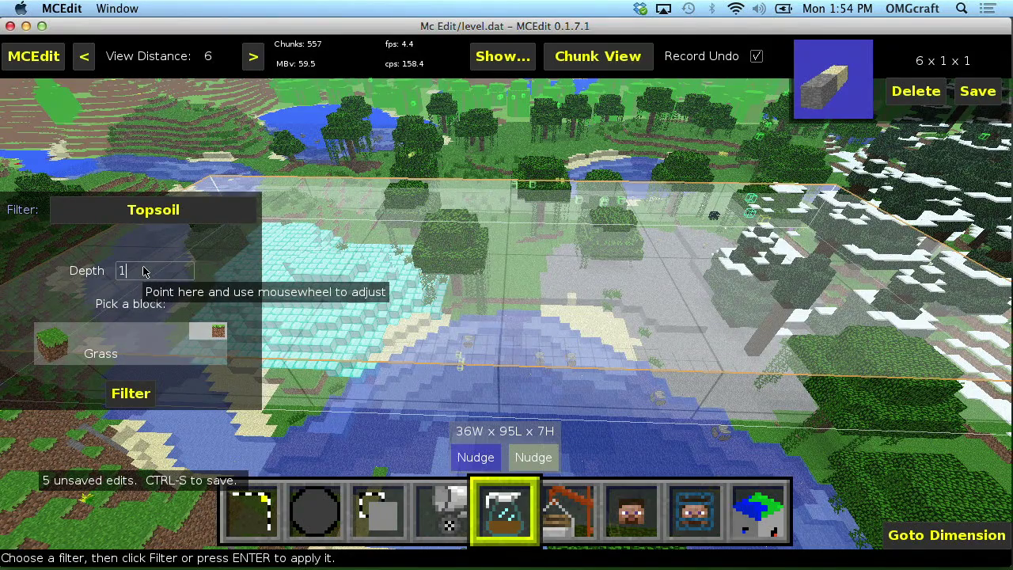
Apply the Topsoil filter (depth 1, Grass) to the 36×95×7 selection
click(130, 394)
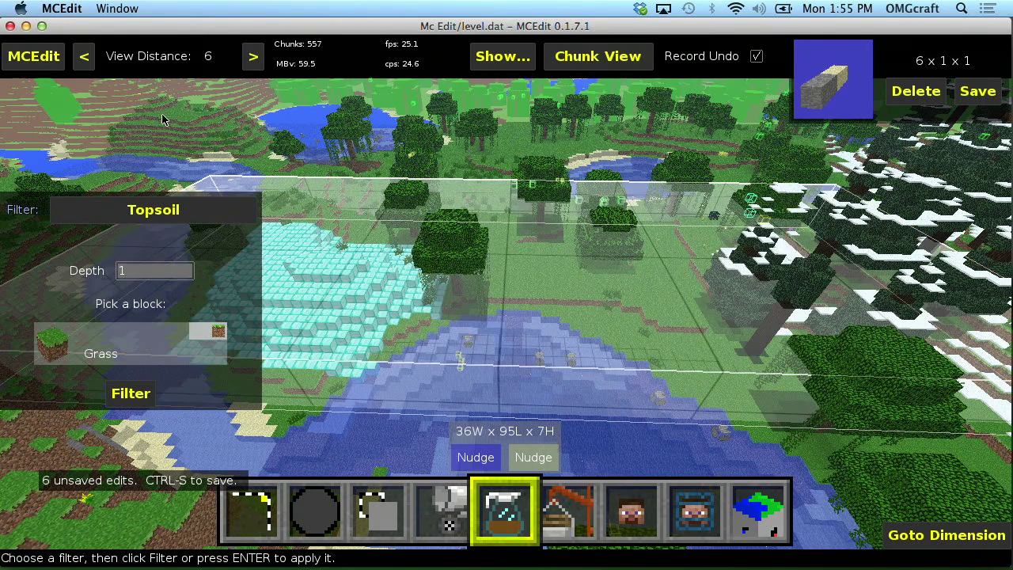
click(137, 207)
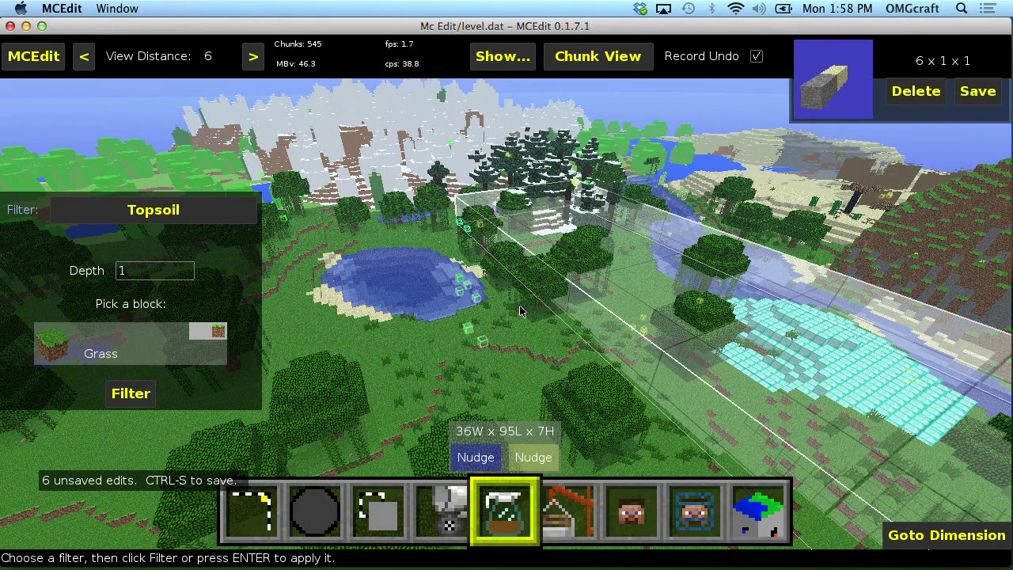
Check the filter list, keep Topsoil selected, and open the filters folder in Finder
click(167, 212)
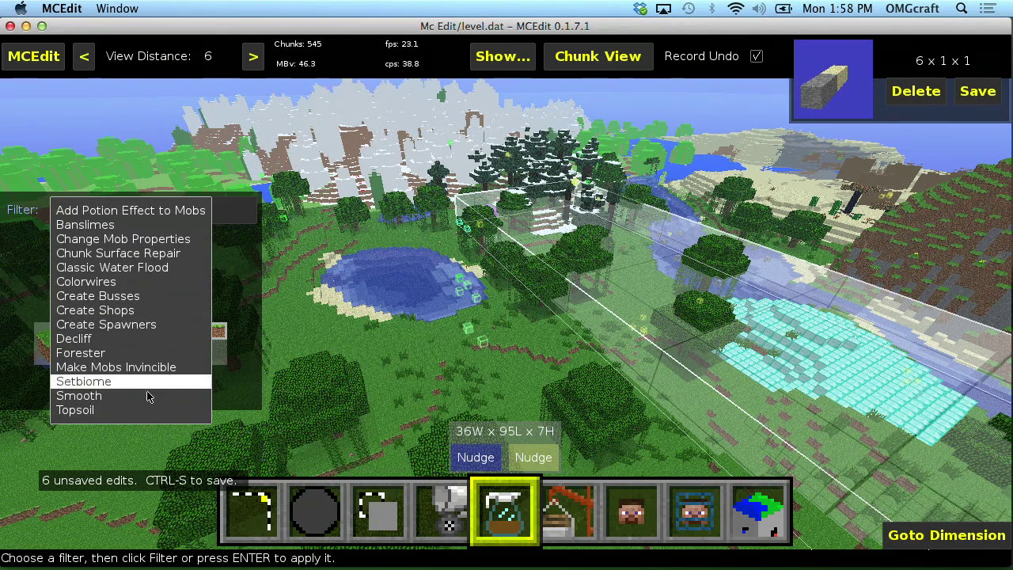
click(22, 269)
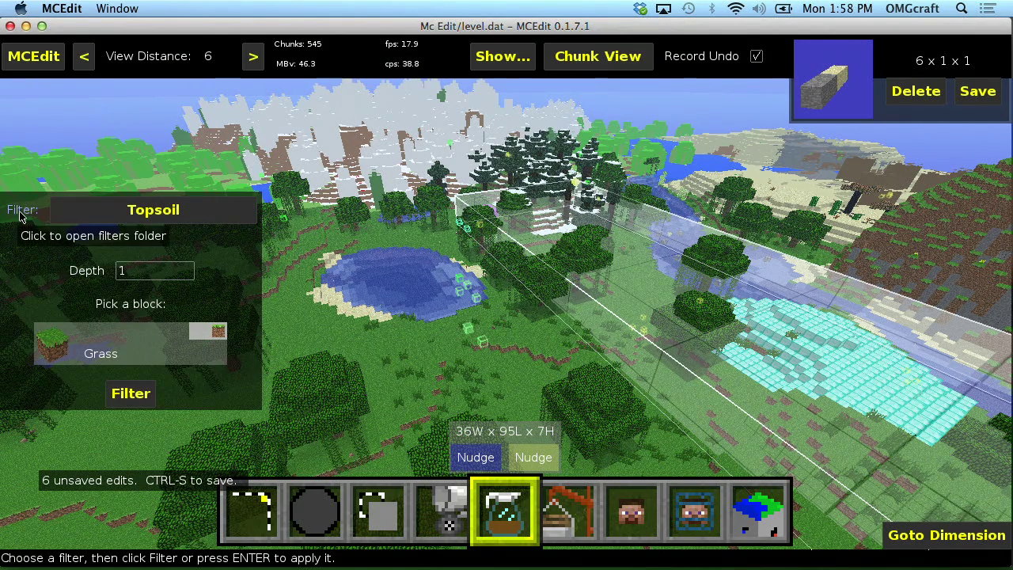
click(21, 212)
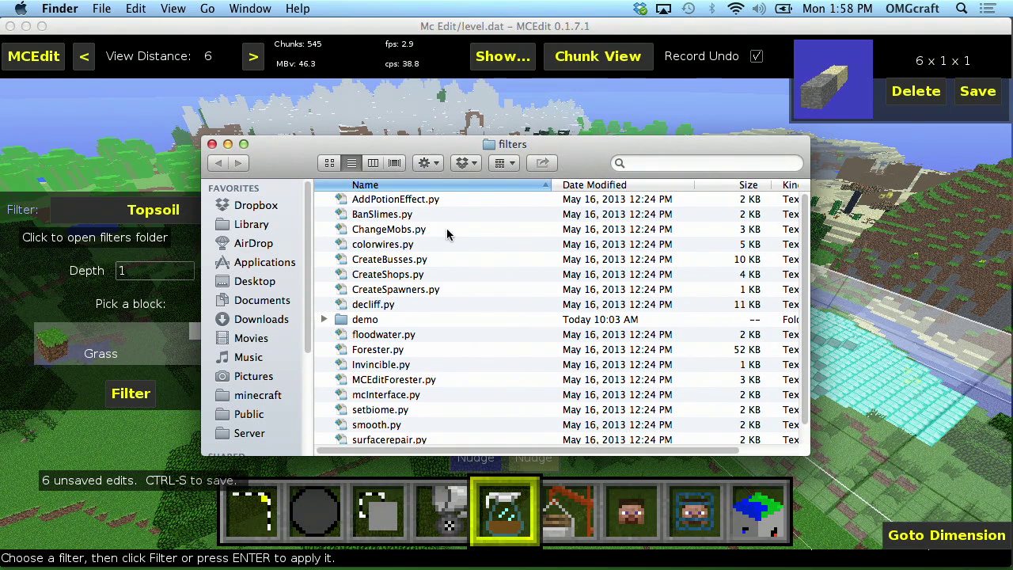
Browse the filter scripts and check where the filters folder sits on disk
scroll(446, 232, up, 3)
right_click(489, 147)
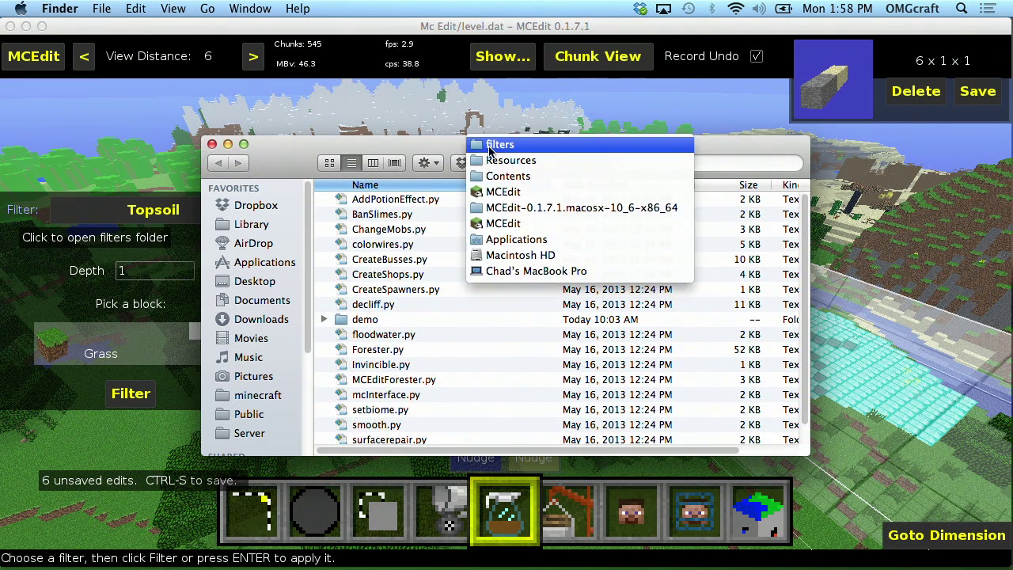
click(401, 318)
scroll(408, 345, down, 1)
Show the Downloads stack to find the SethBling MCEdit Filters download
mouse_move(660, 550)
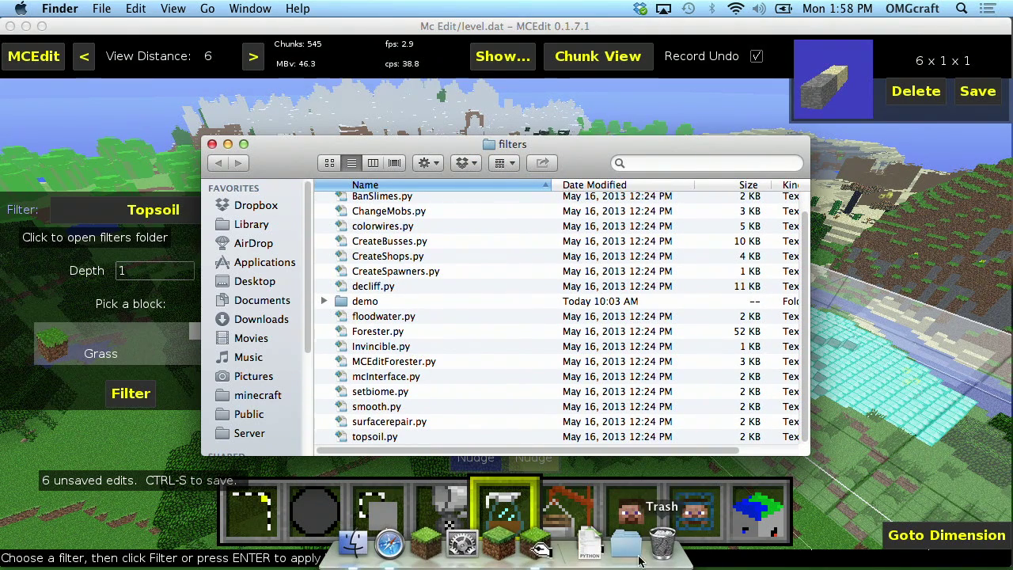
click(592, 546)
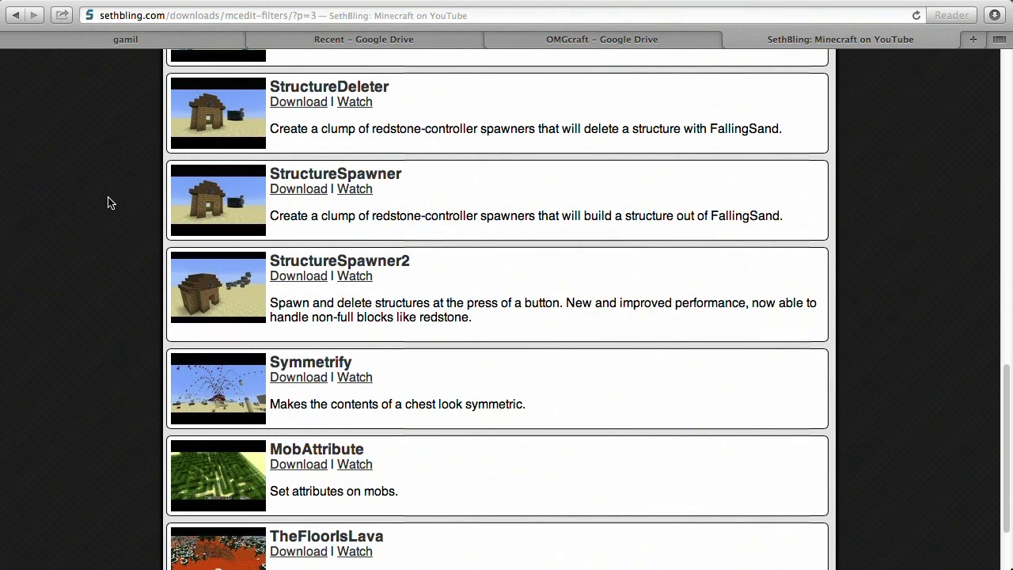
scroll(109, 199, up, 15)
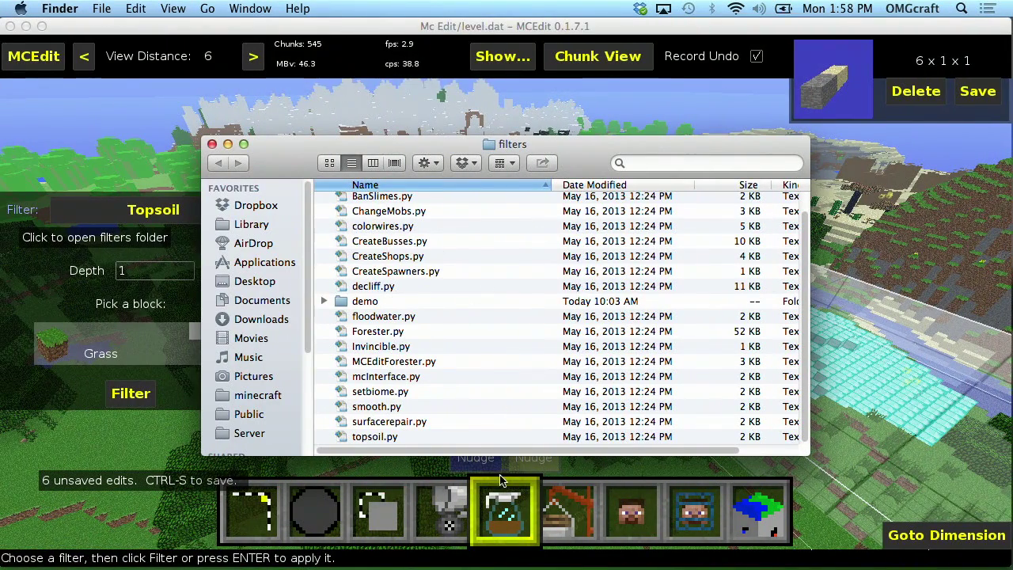
Move structurespawner2.py from Downloads into the filters folder, authenticating with the administrator name and password
mouse_move(605, 564)
click(592, 545)
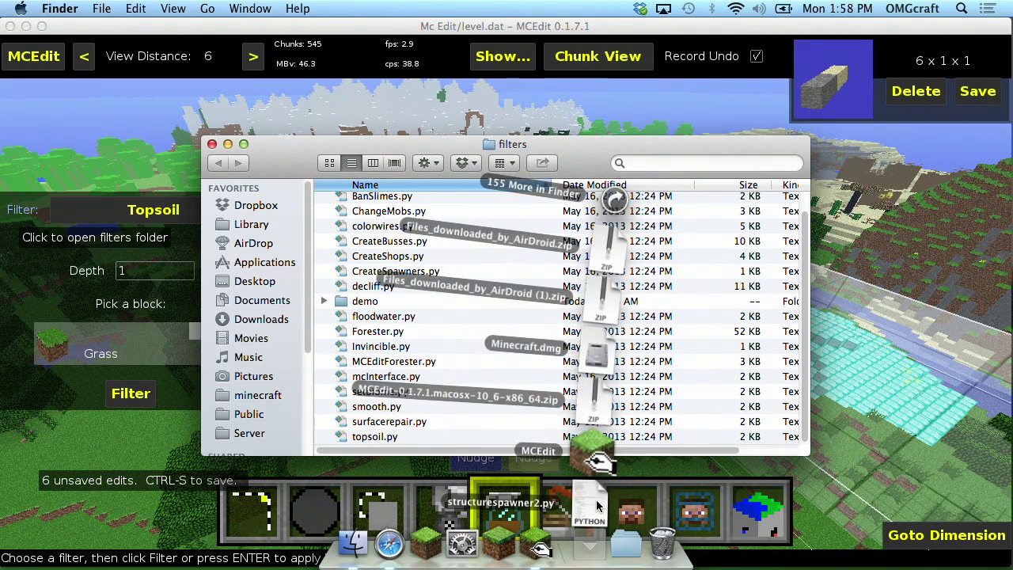
drag(598, 506, 451, 289)
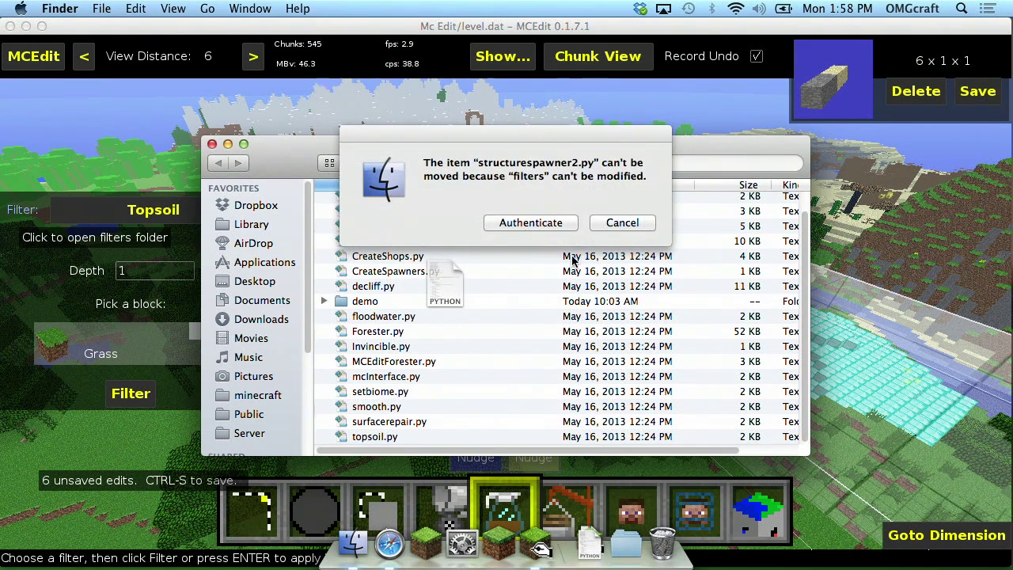
click(528, 223)
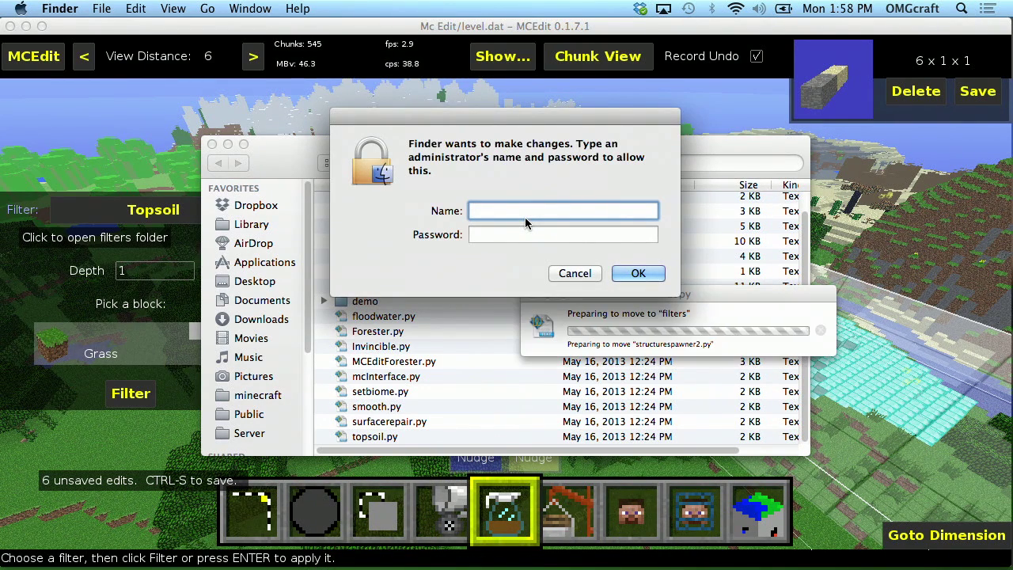
text(chad)
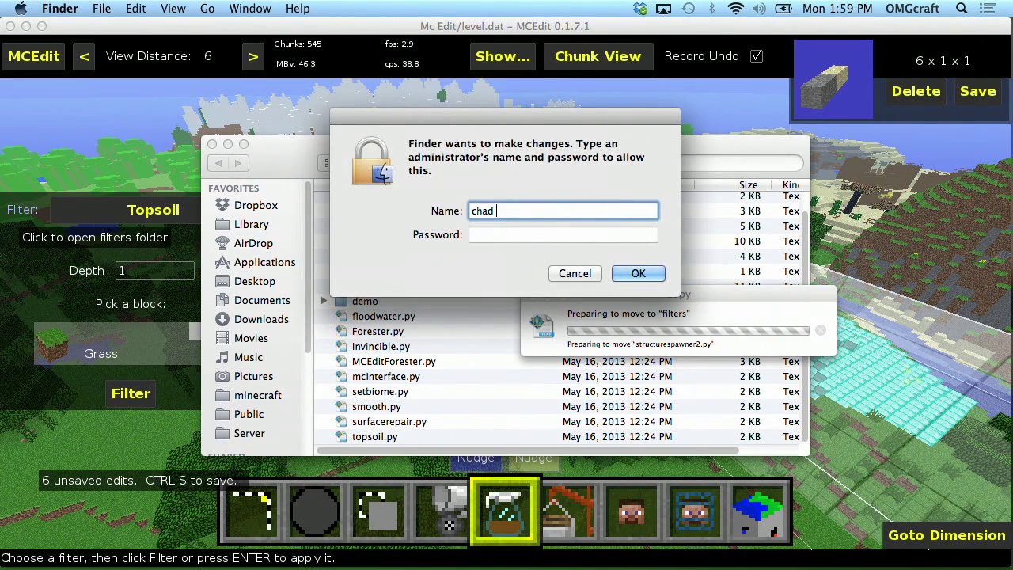
text( johnson)
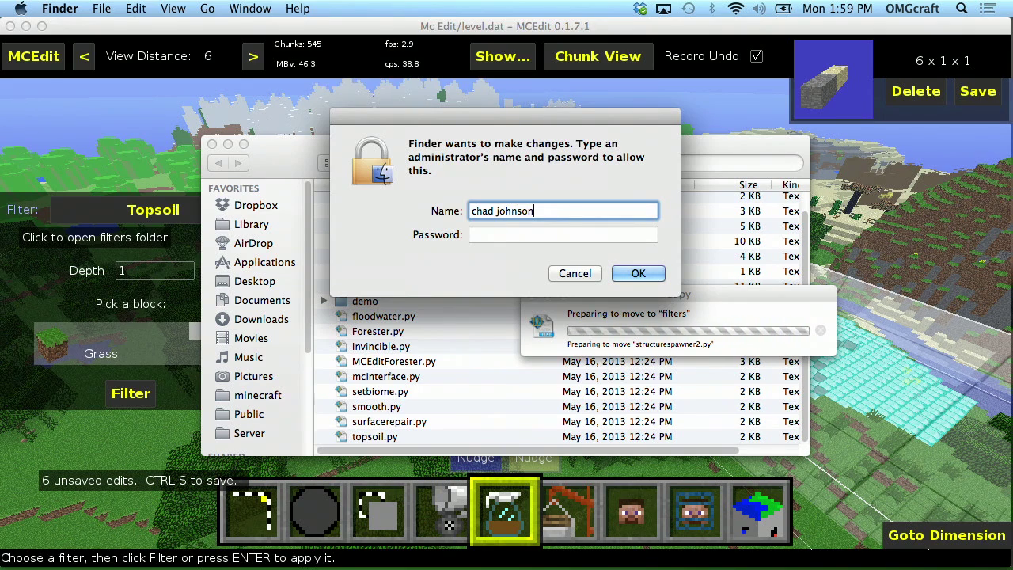
key(Tab)
text(•••)
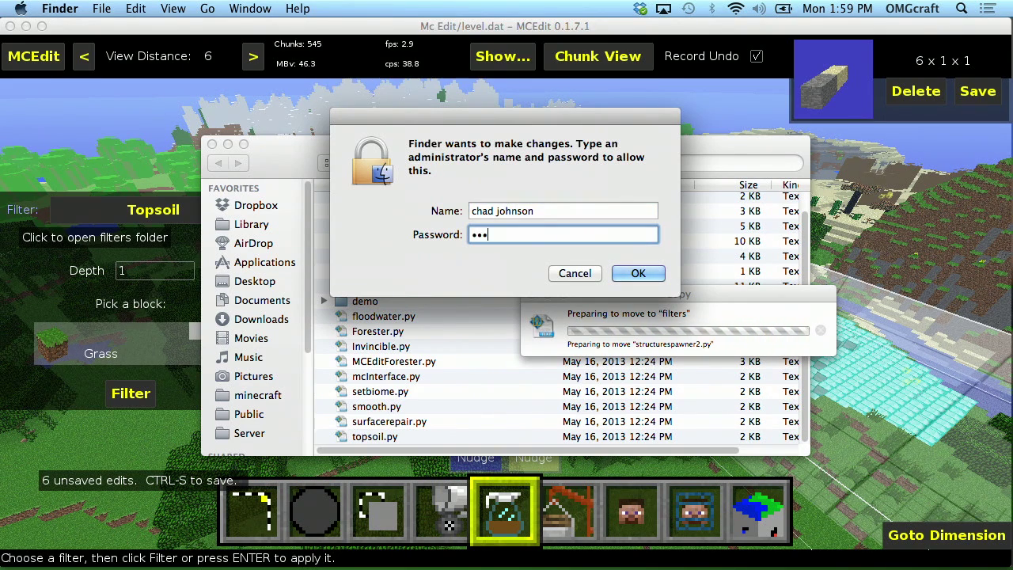
key(Return)
Make Structure Spawner v2 the active filter in MCEdit
click(264, 506)
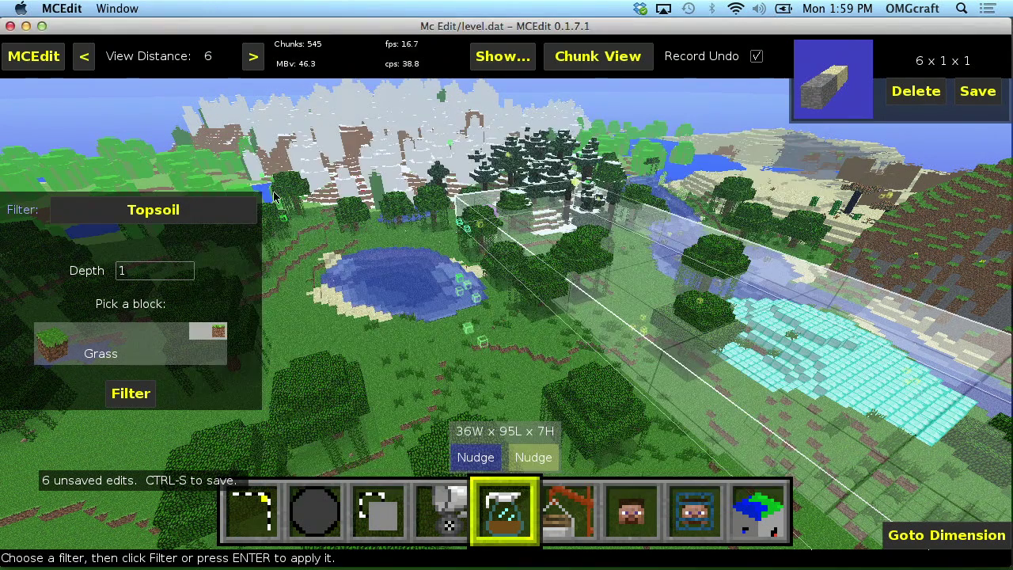
click(263, 506)
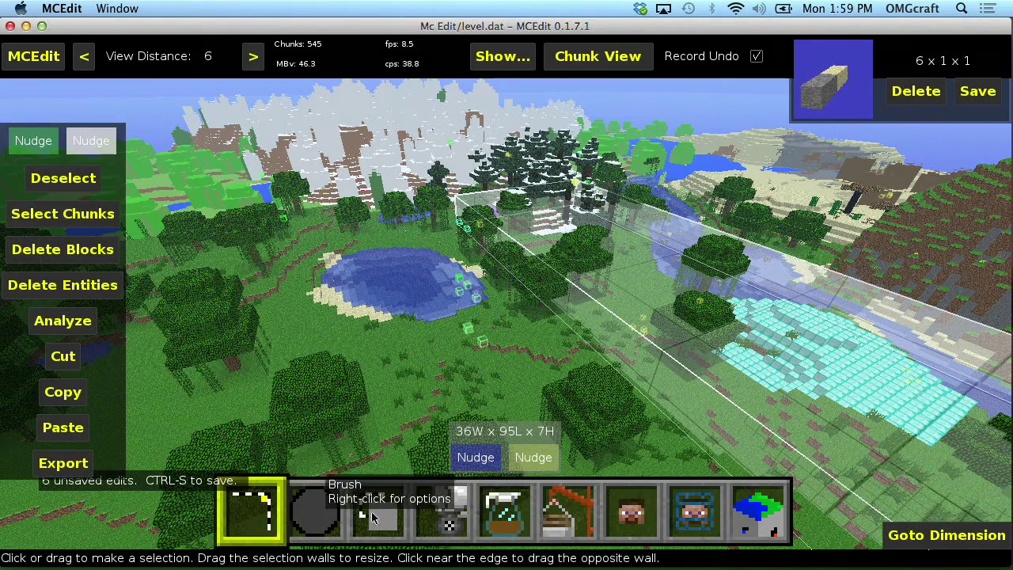
click(503, 515)
click(124, 210)
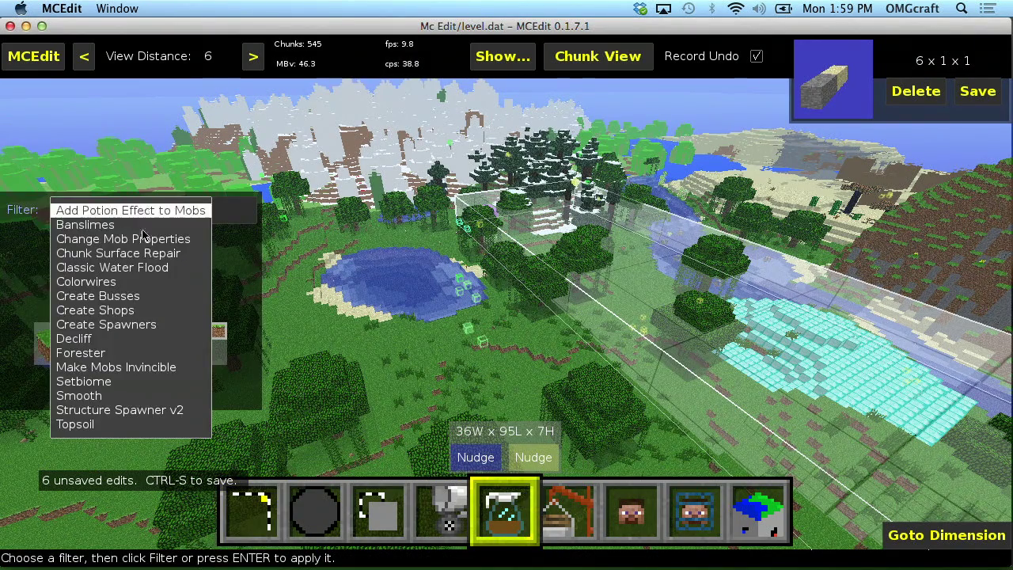
click(150, 410)
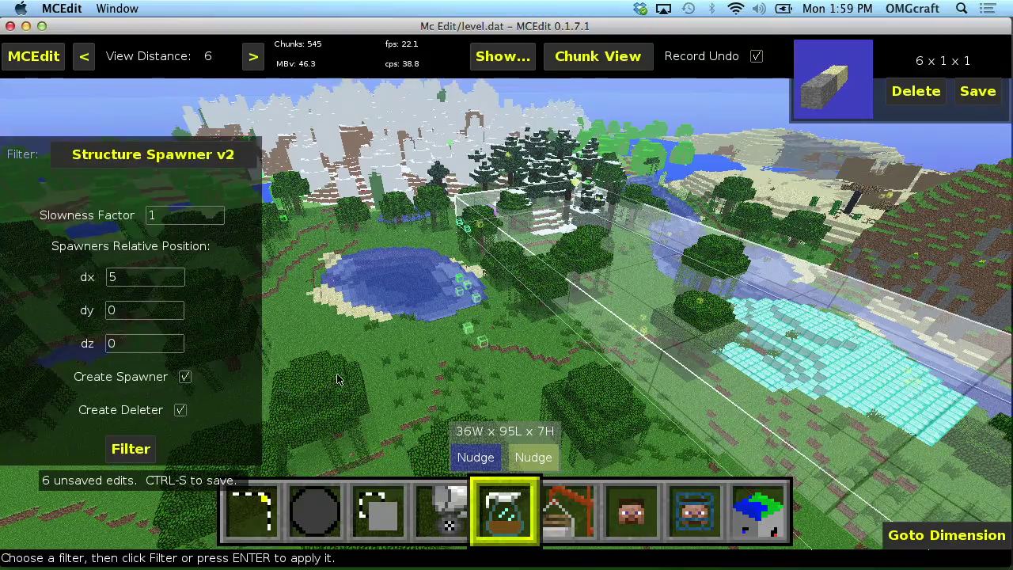
Fly the camera over the water and hills down to the purple block structure
key(w)
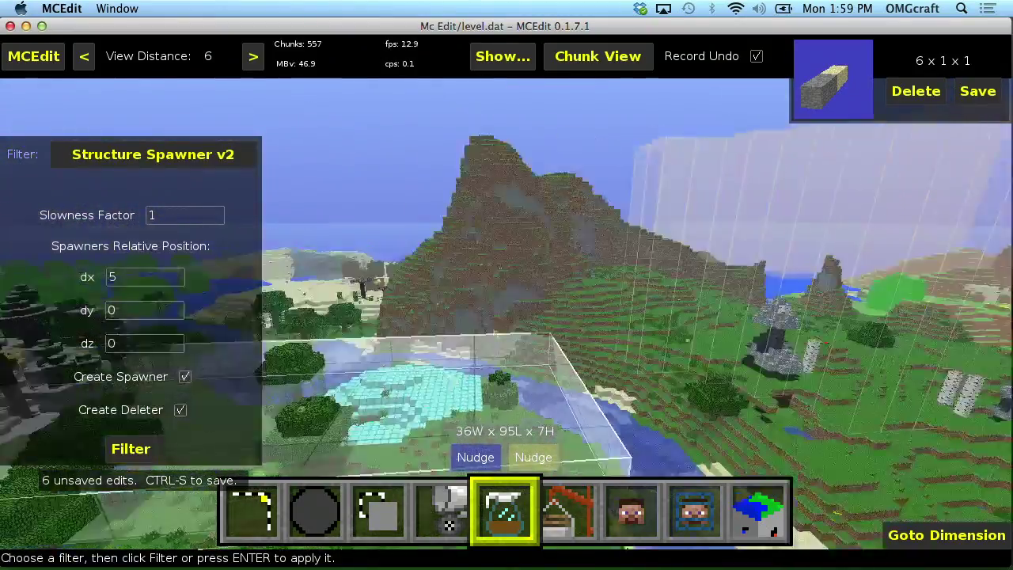
key(i)
key(w)
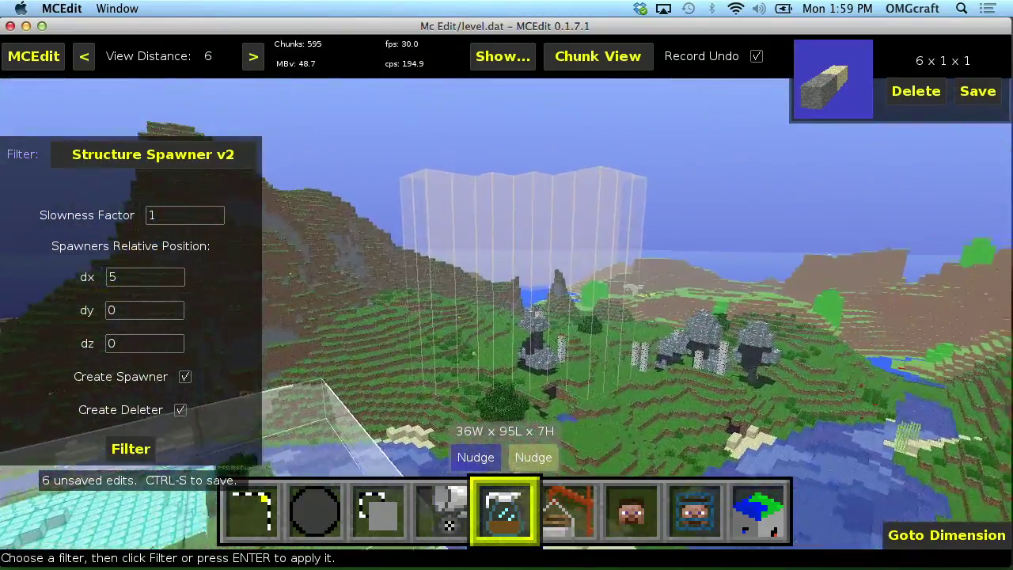
key(i)
key(w)
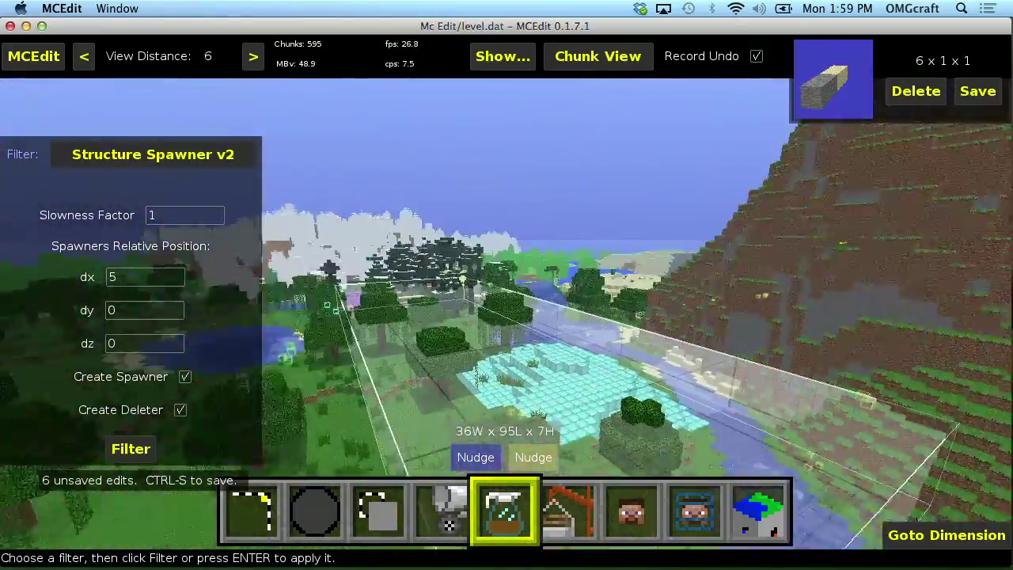
key(w)
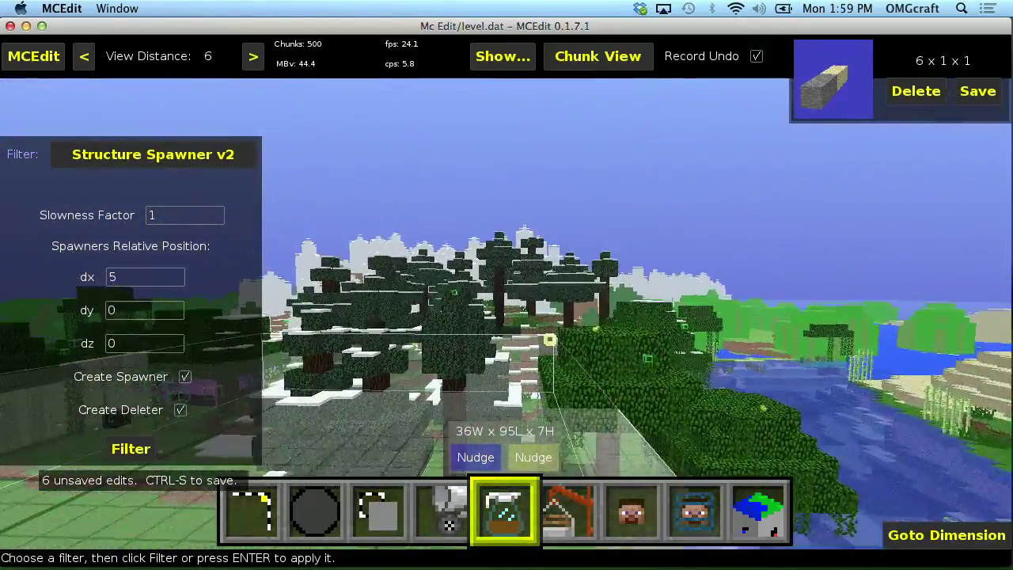
key(s)
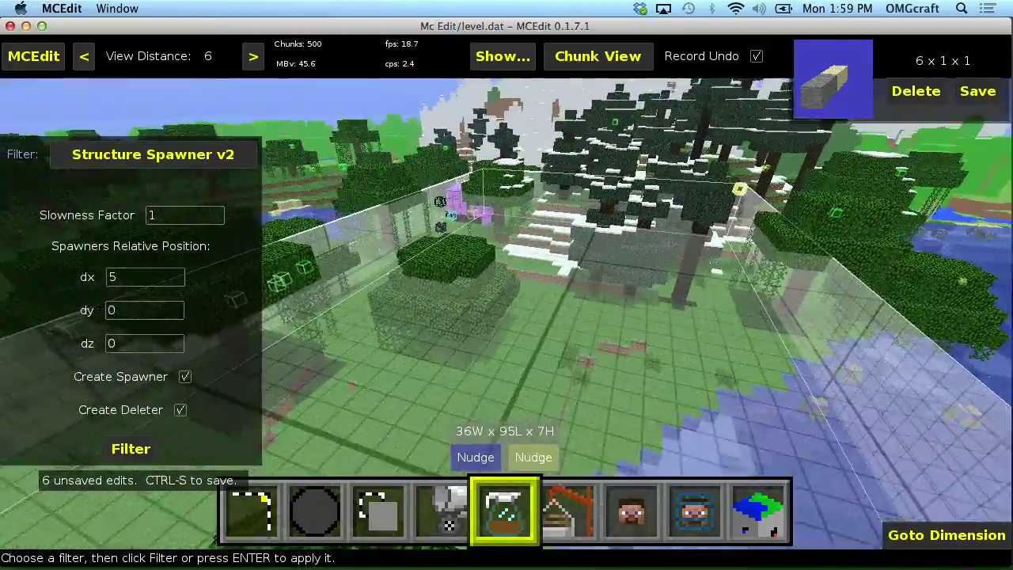
key(w)
key(w)
key(a)
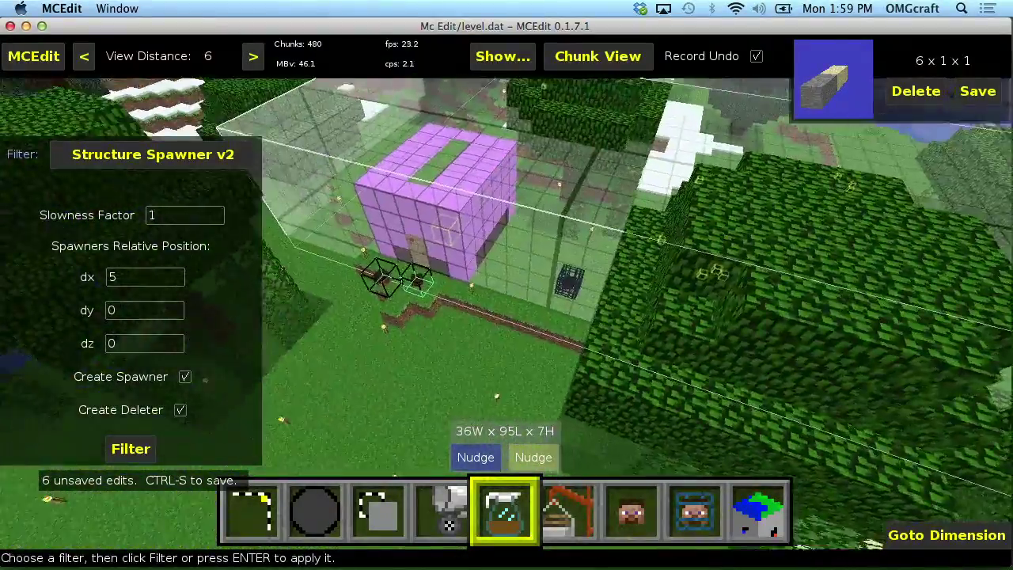
key(w)
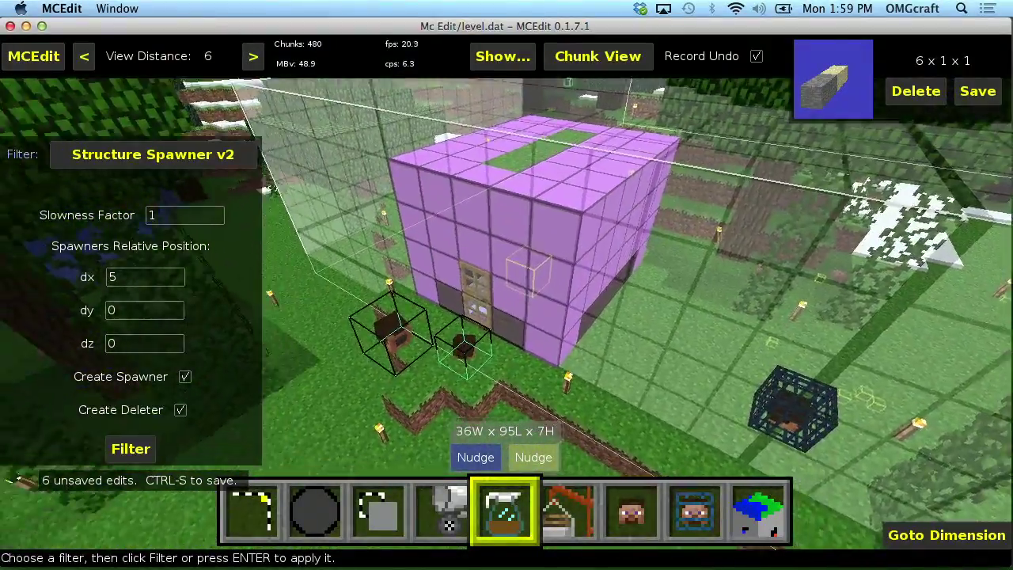
key(w)
key(s)
key(w)
right_click(432, 382)
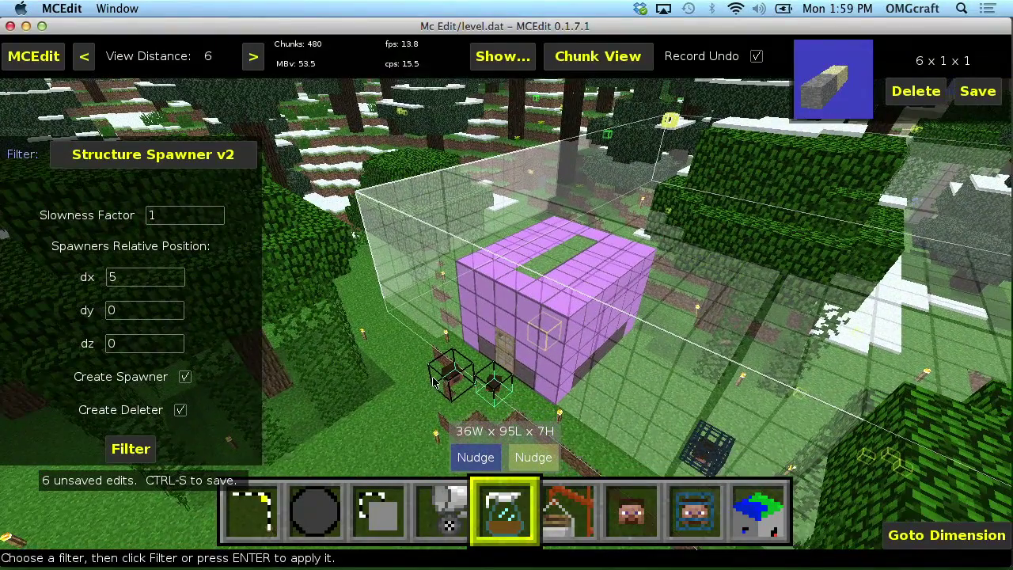
Clear the big selection and box the purple house at 6×5×5, extended one block down
click(246, 528)
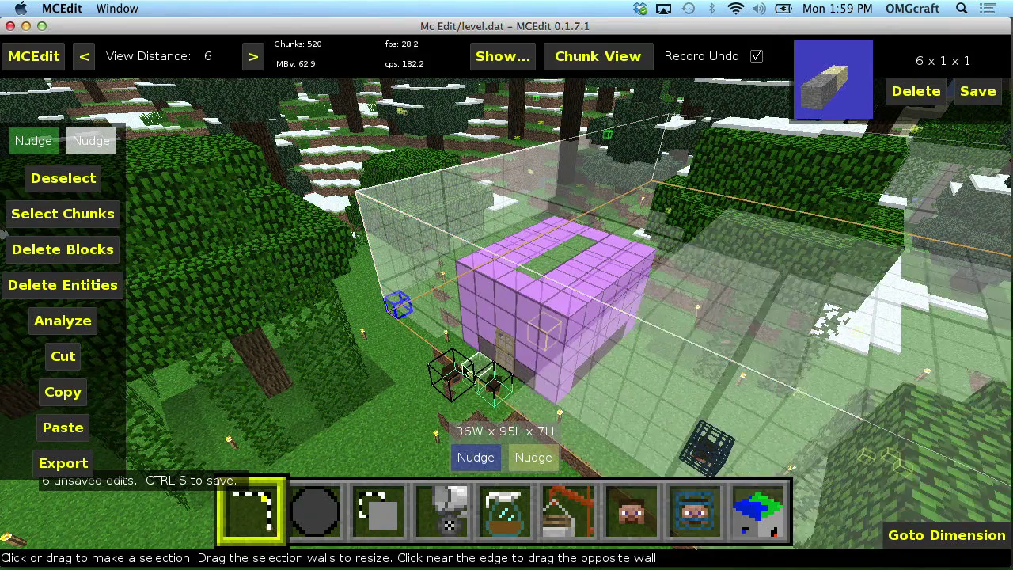
click(83, 180)
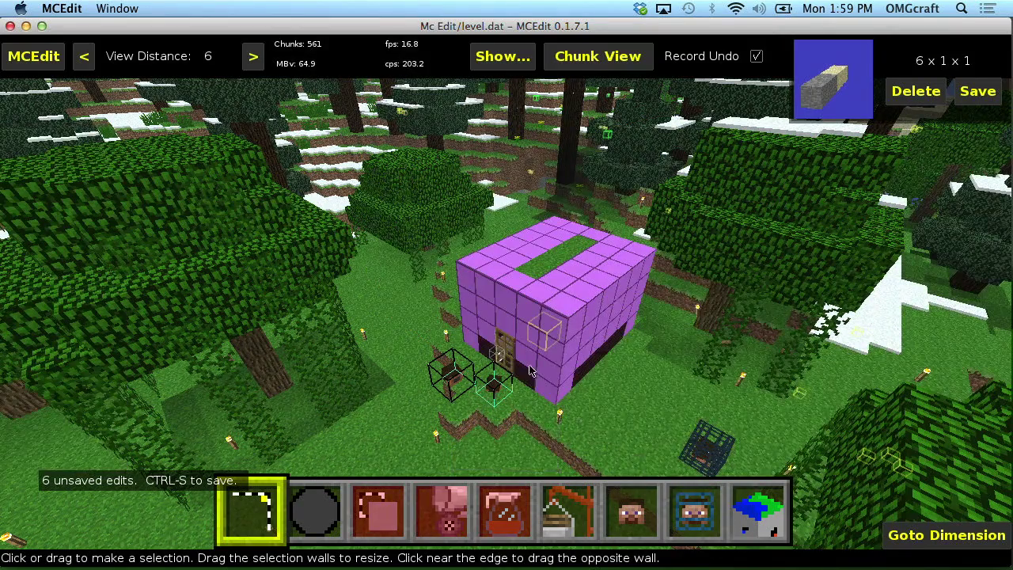
click(467, 273)
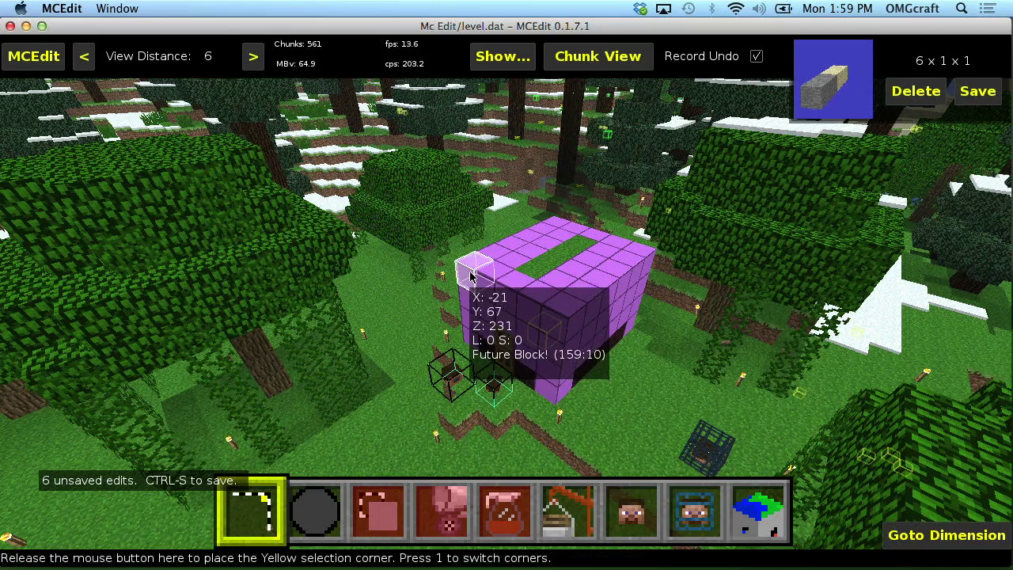
click(633, 329)
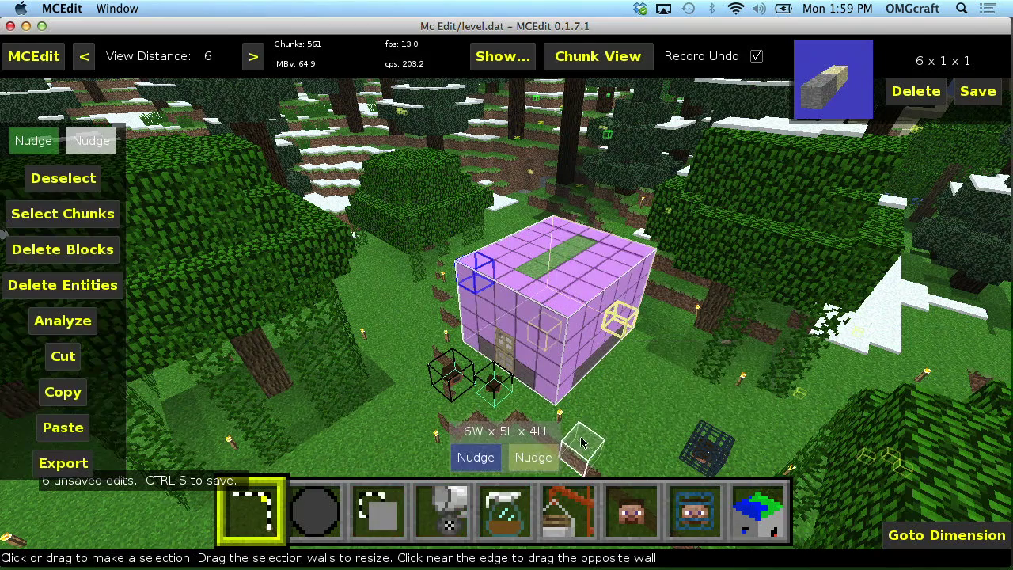
click(525, 456)
key(z)
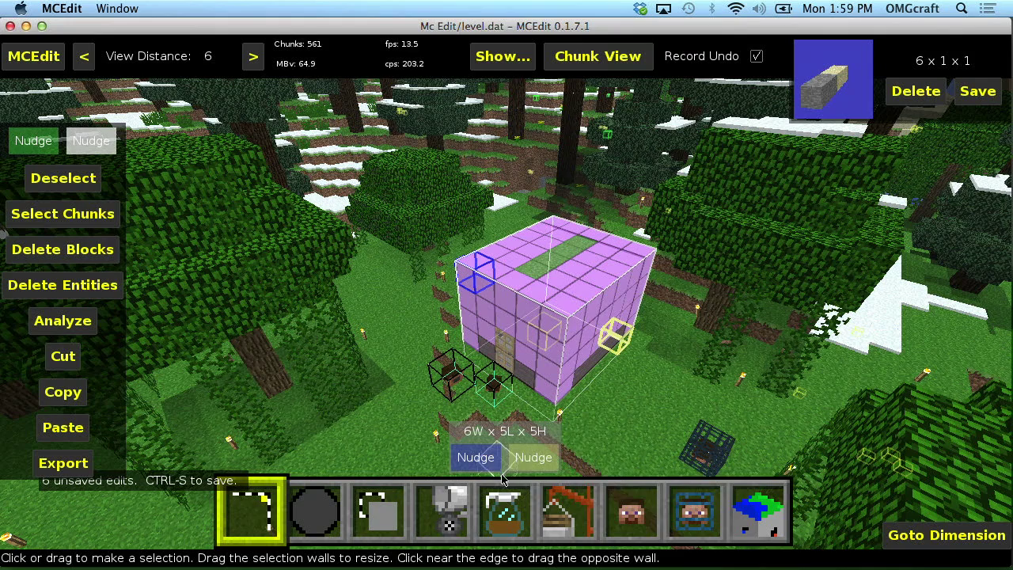
click(504, 510)
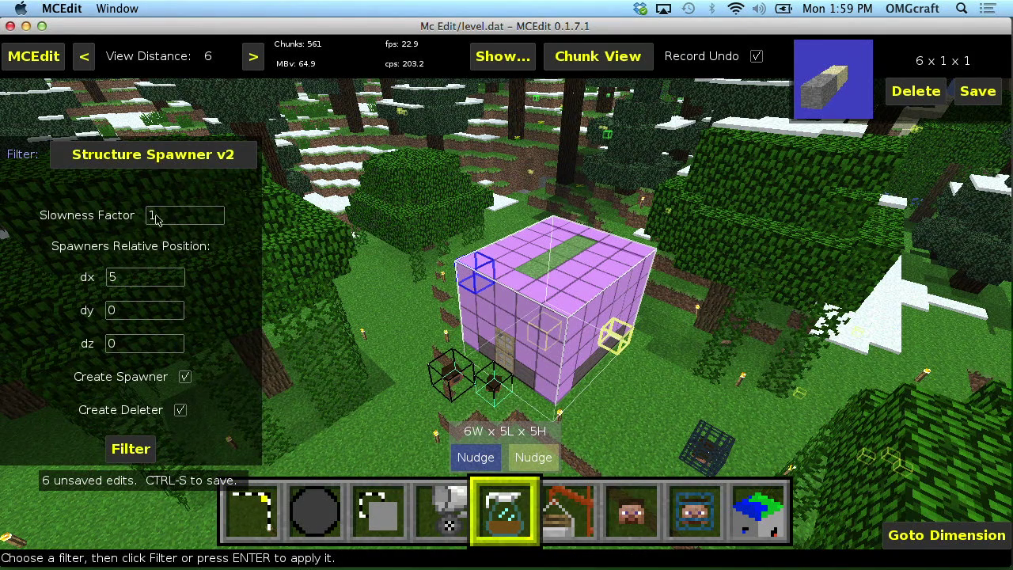
Run Structure Spawner v2 on the purple house and fly in to inspect the result
click(142, 283)
click(131, 449)
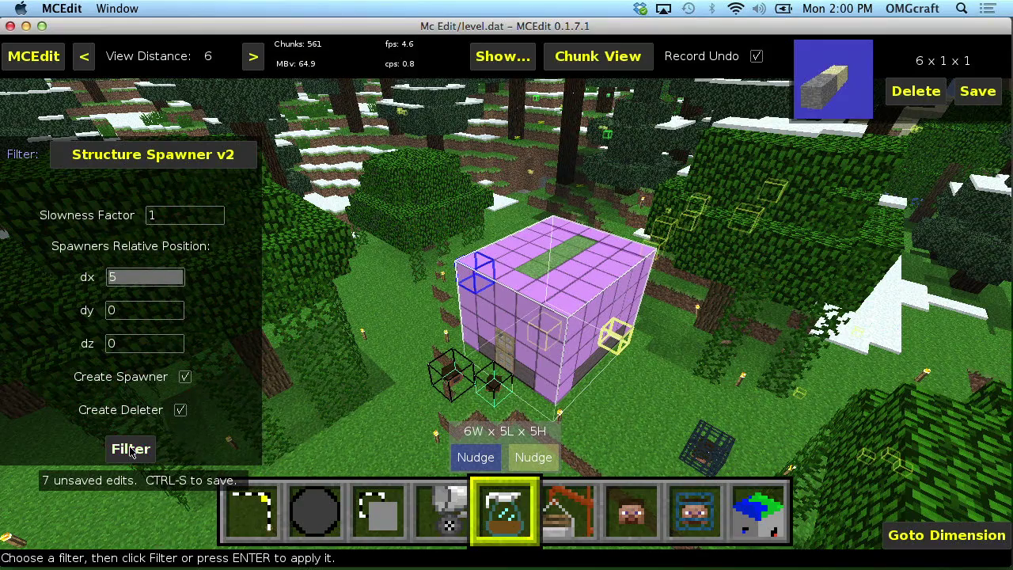
right_click(656, 383)
key(w)
key(a)
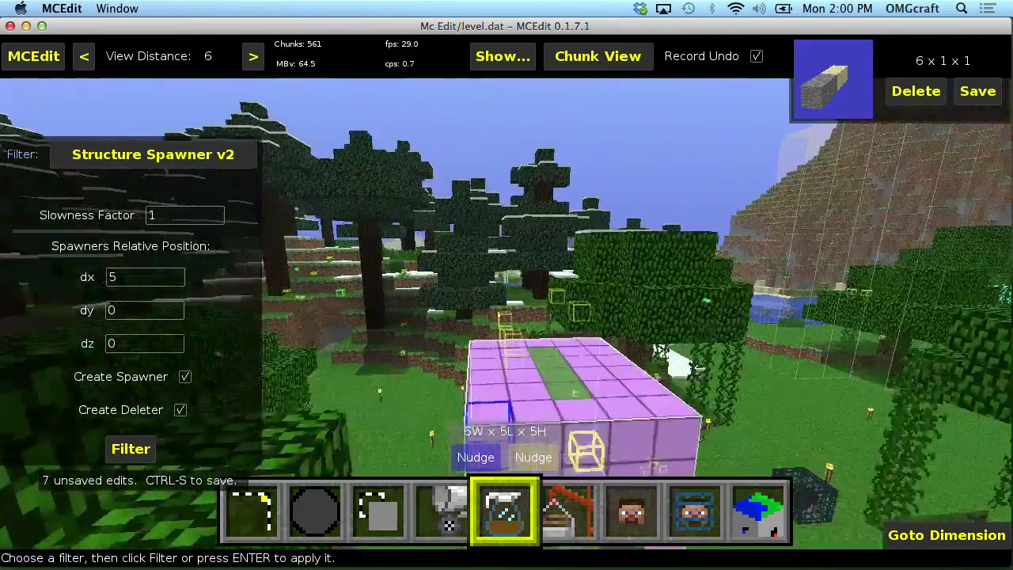
key(w)
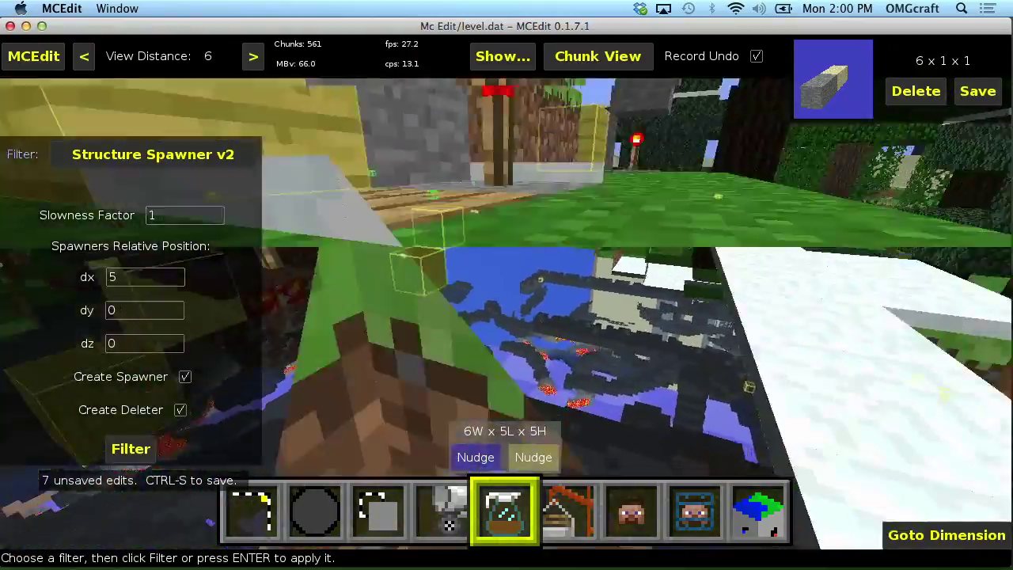
key(s)
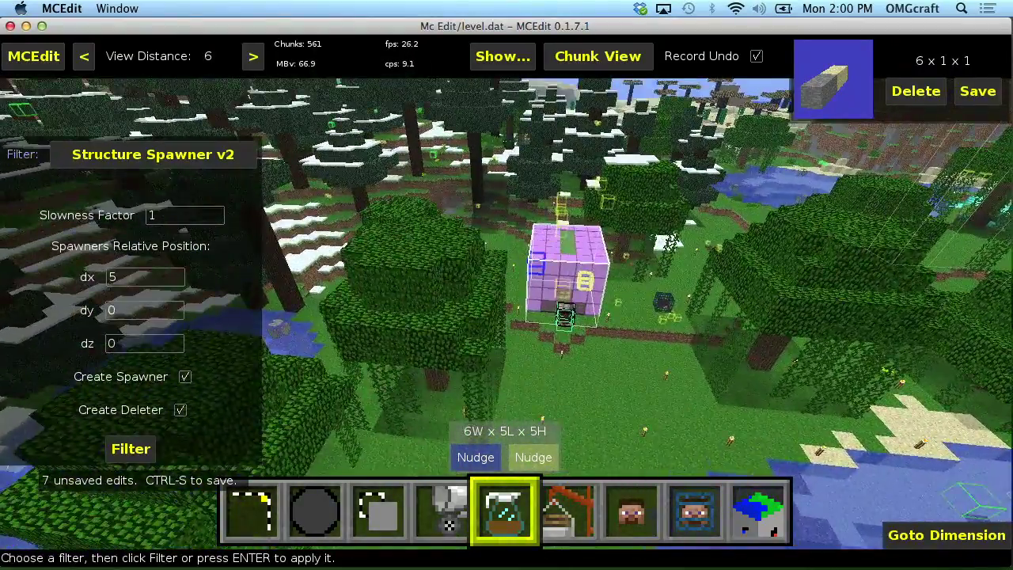
key(w)
key(d)
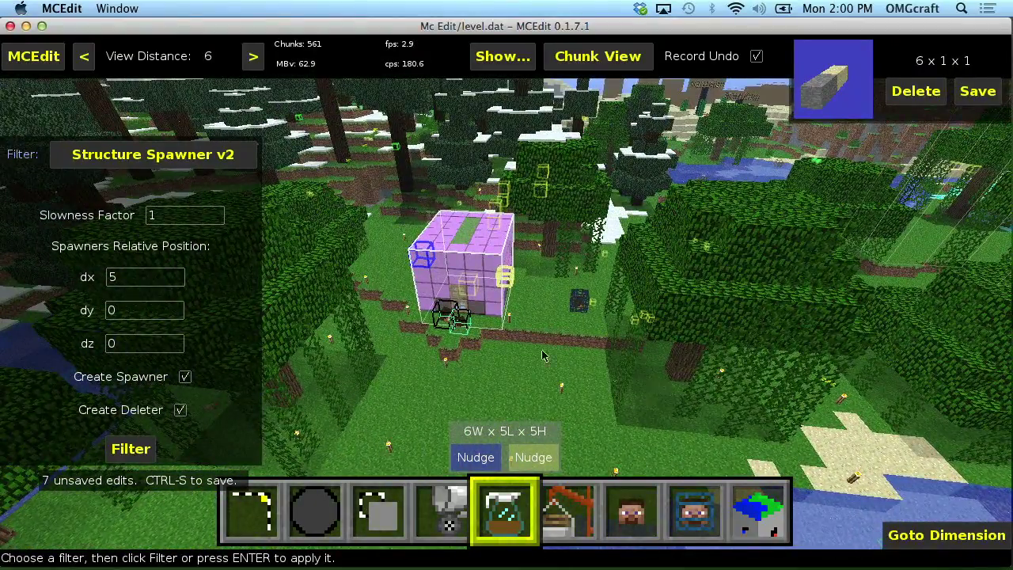
Rerun the filter with dx -5 so the spawner rig appears beside the house
click(156, 283)
text(-)
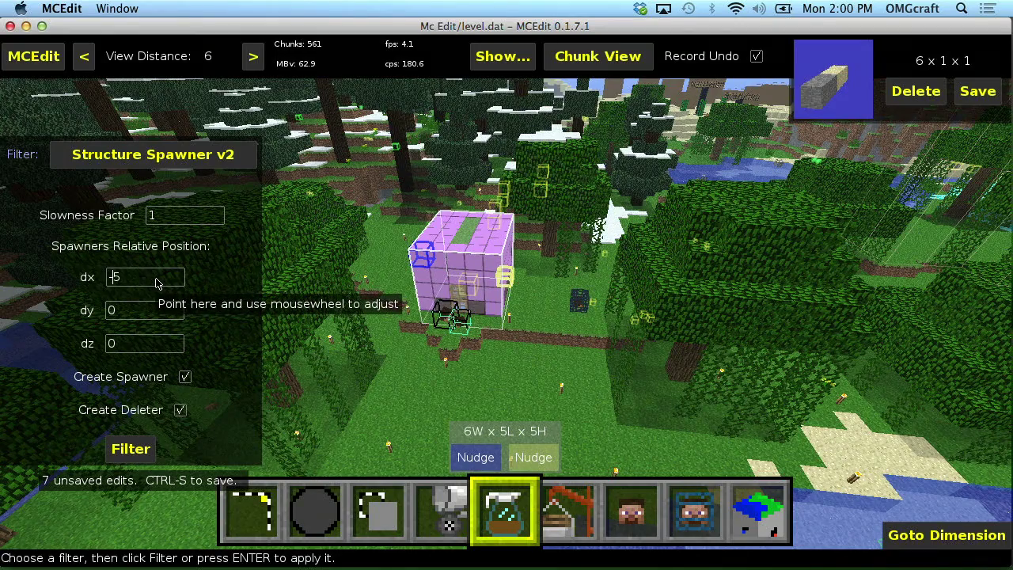
click(133, 459)
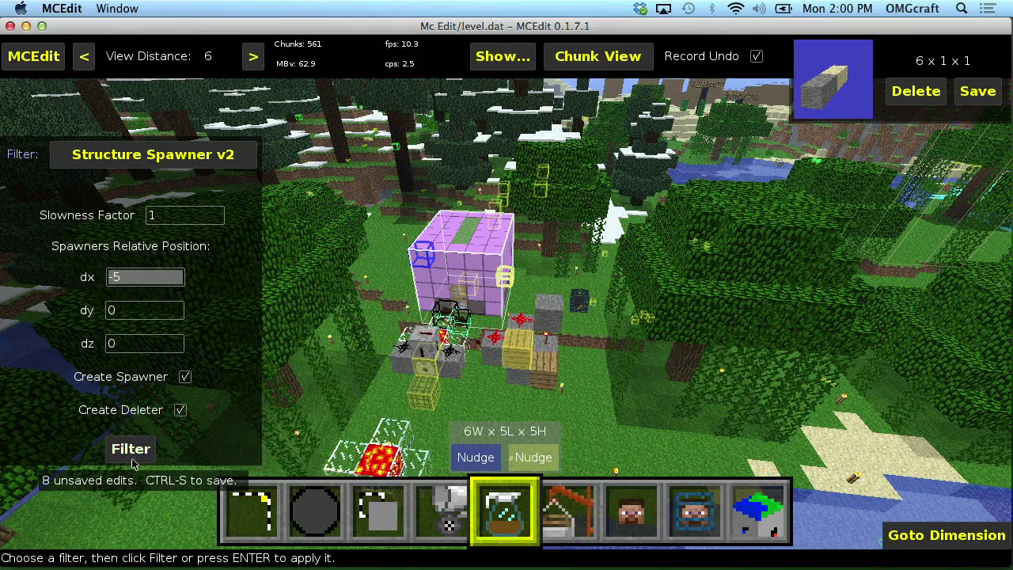
key(s)
key(w)
mouse_move(486, 416)
right_down()
mouse_move(467, 482)
mouse_move(499, 380)
mouse_move(486, 415)
right_up()
key(1)
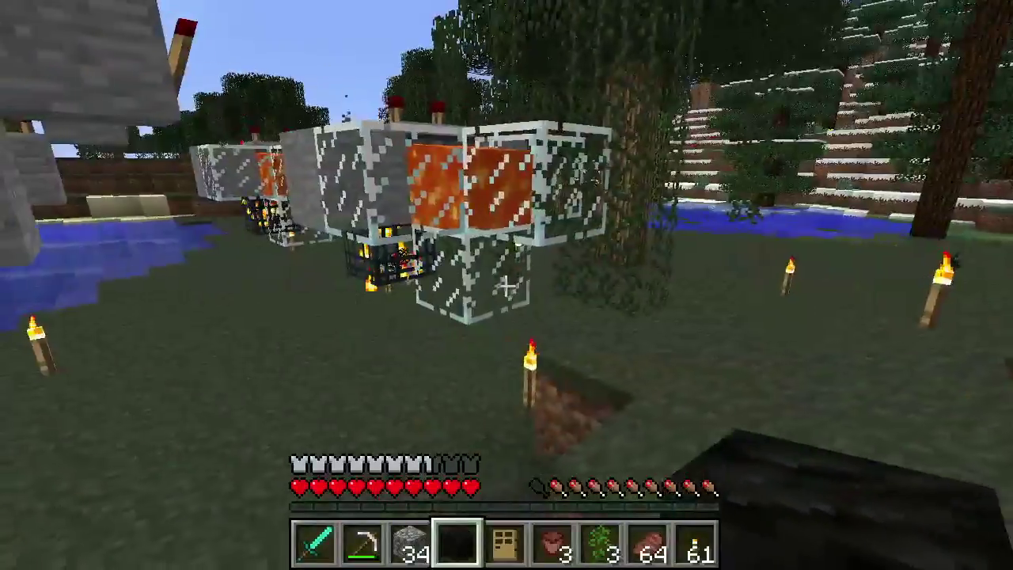
Walk past the spawners, around the stone pillar, and up to the obsidian structure
key(w)
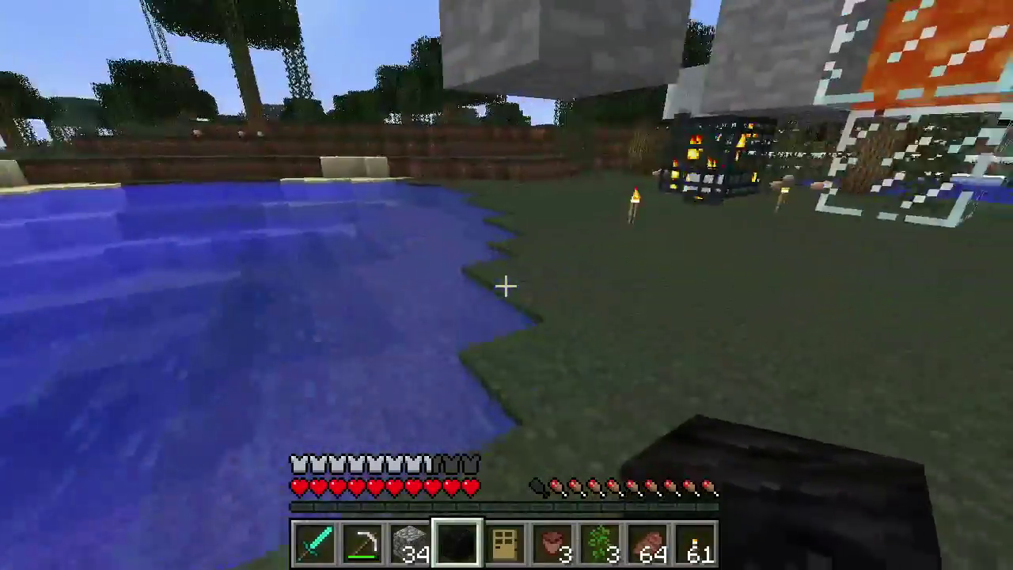
key(a)
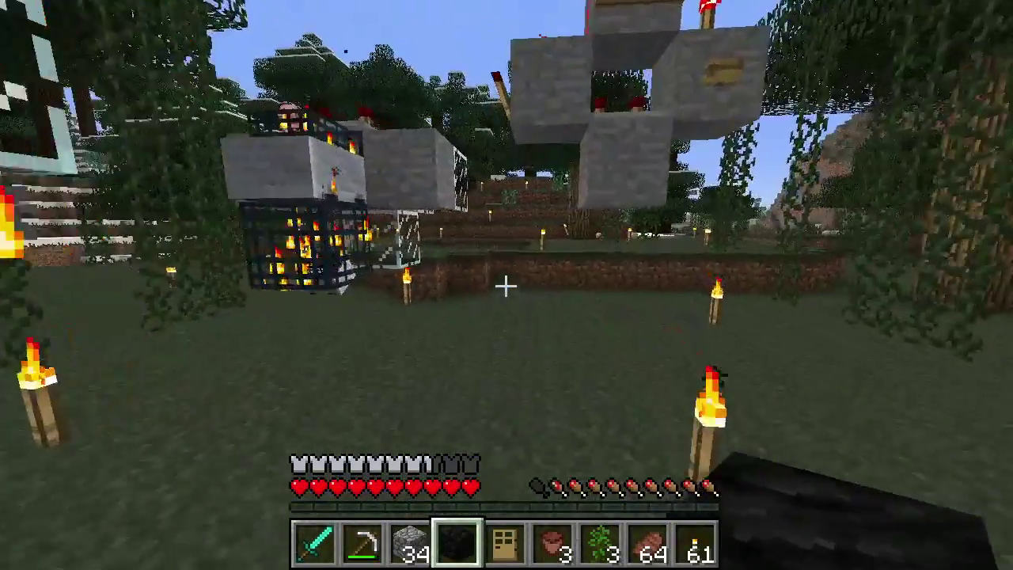
key(w)
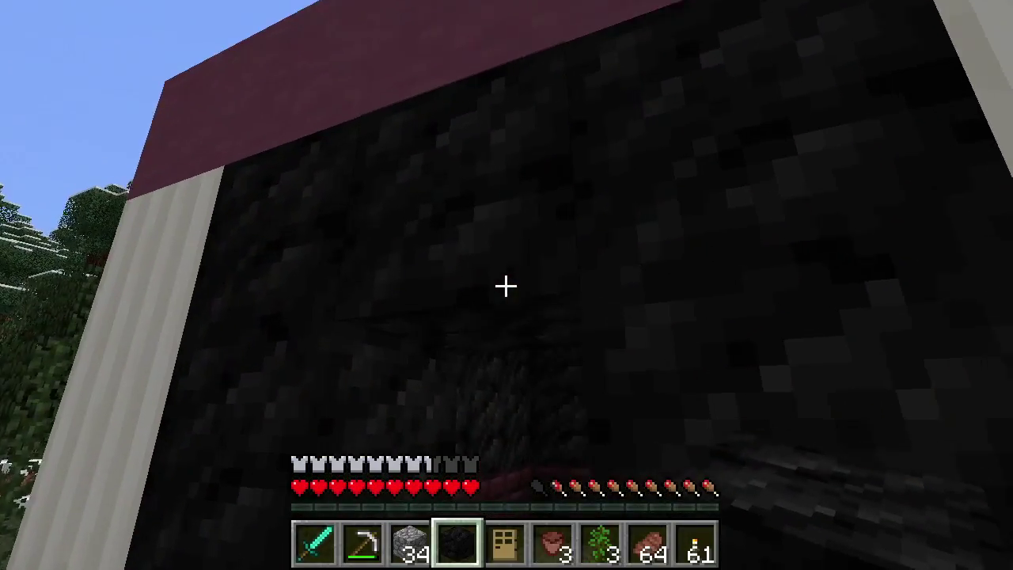
key(w)
key(w)
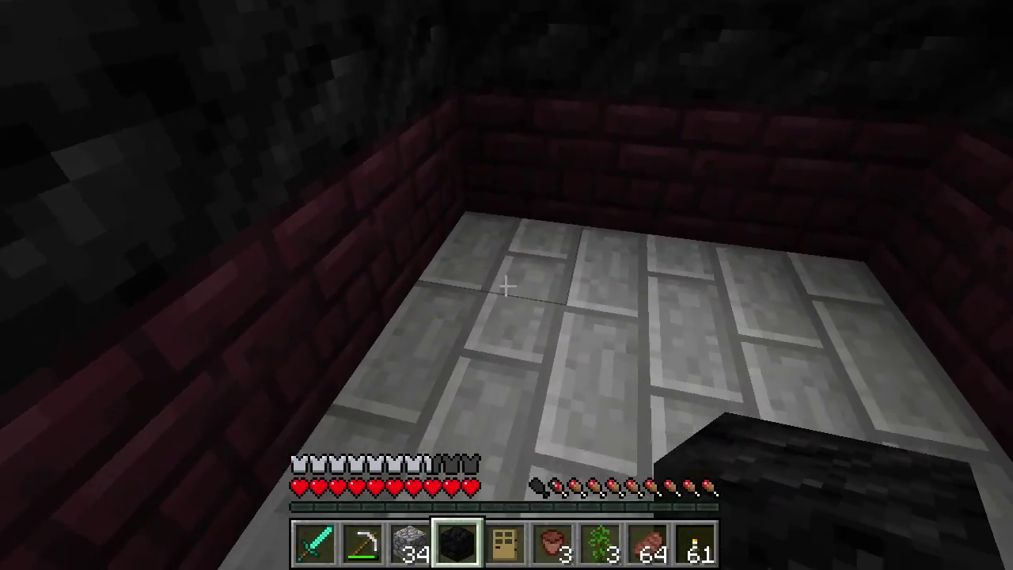
key(s)
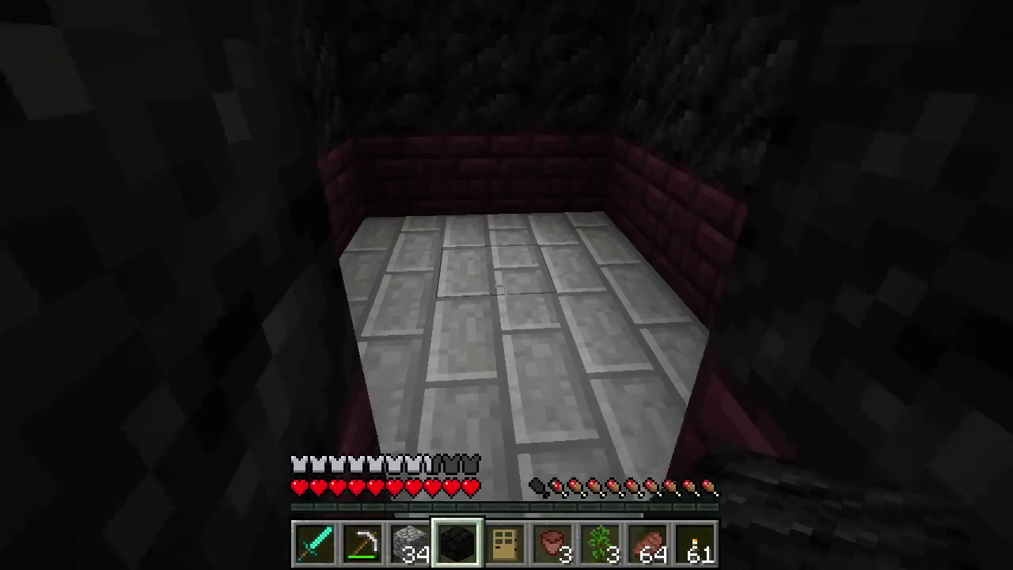
key(d)
key(s)
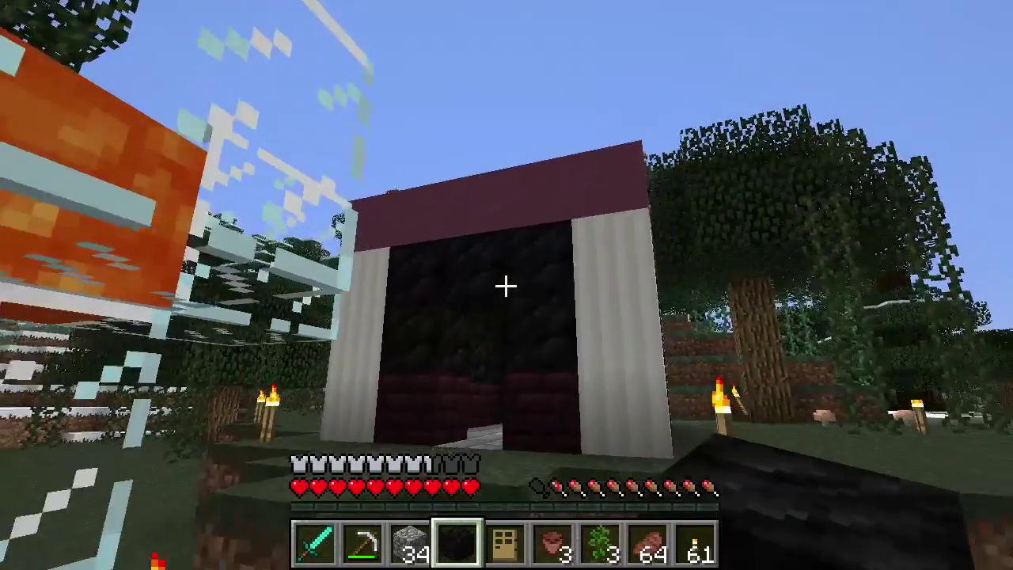